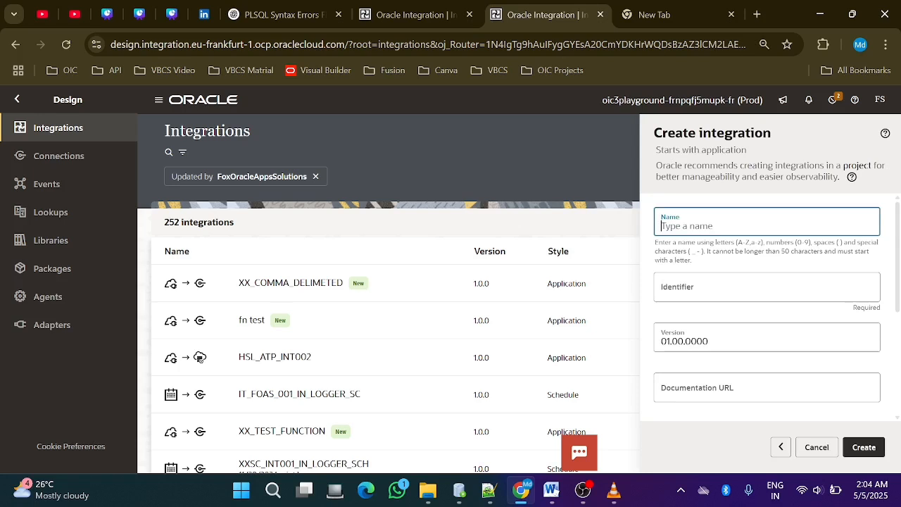
Name the new application integration INT_Comma_delimited and create it
type("Co")
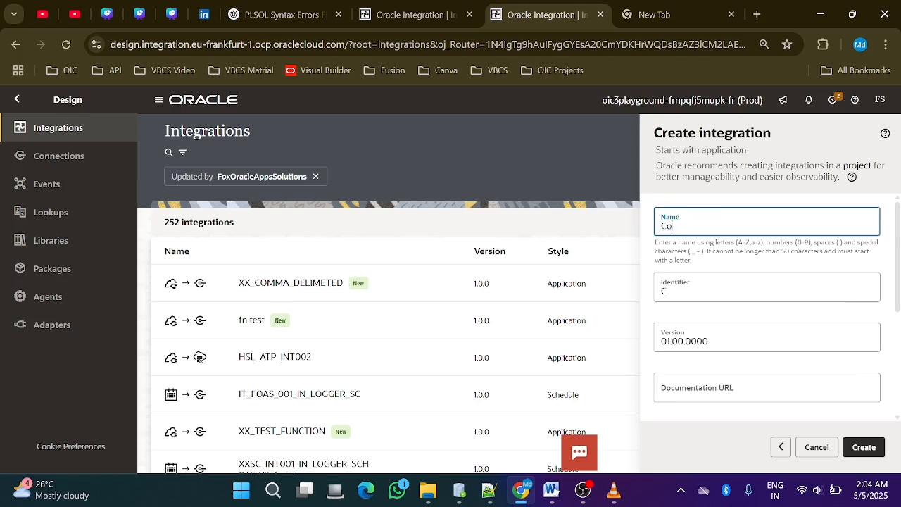
type("mma_deli")
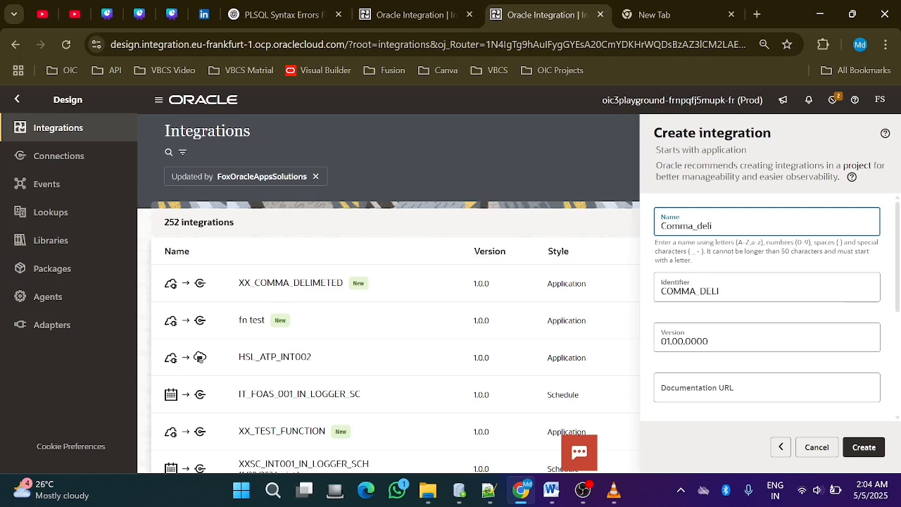
type("mitted")
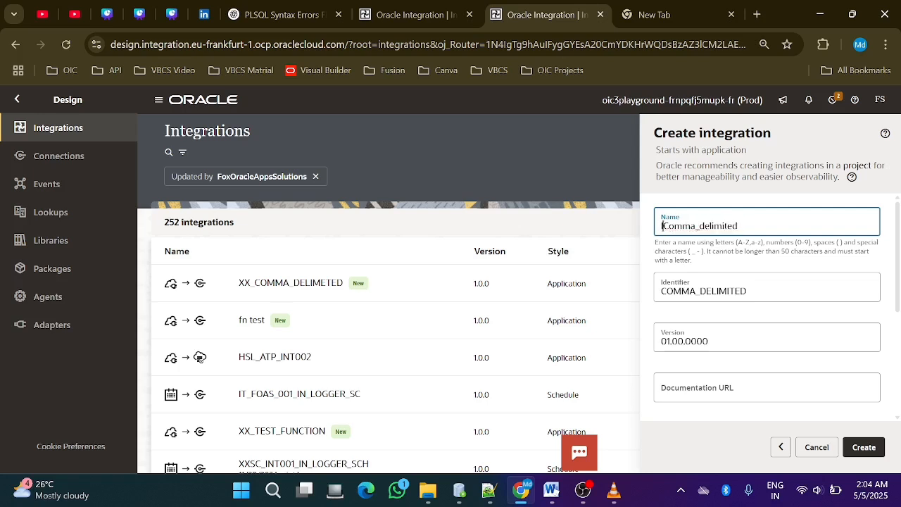
type("INT_")
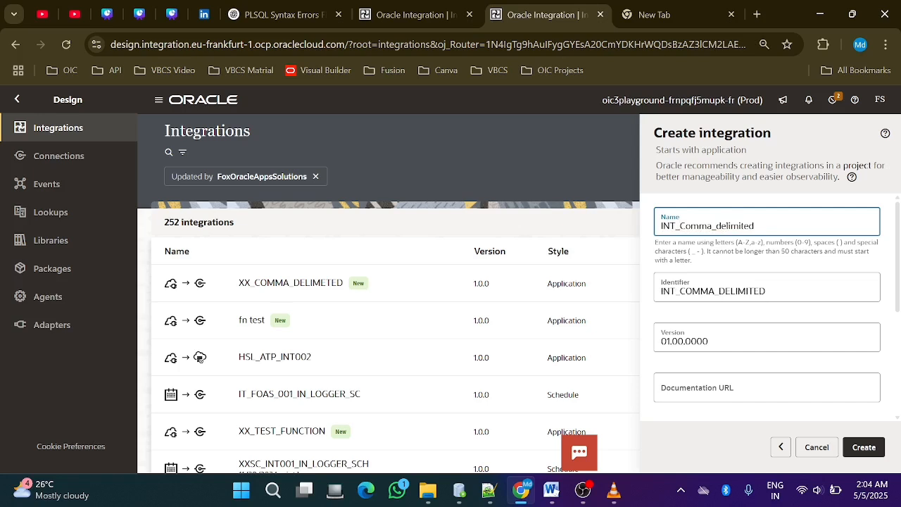
left_click(863, 447)
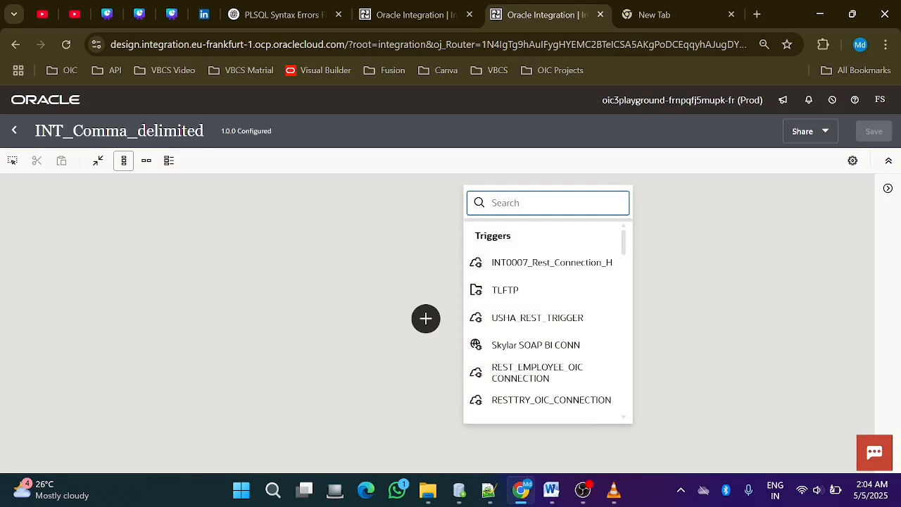
Add the XXS_REST_CONN connection as the integration's trigger and name its endpoint startREST
type("xxs")
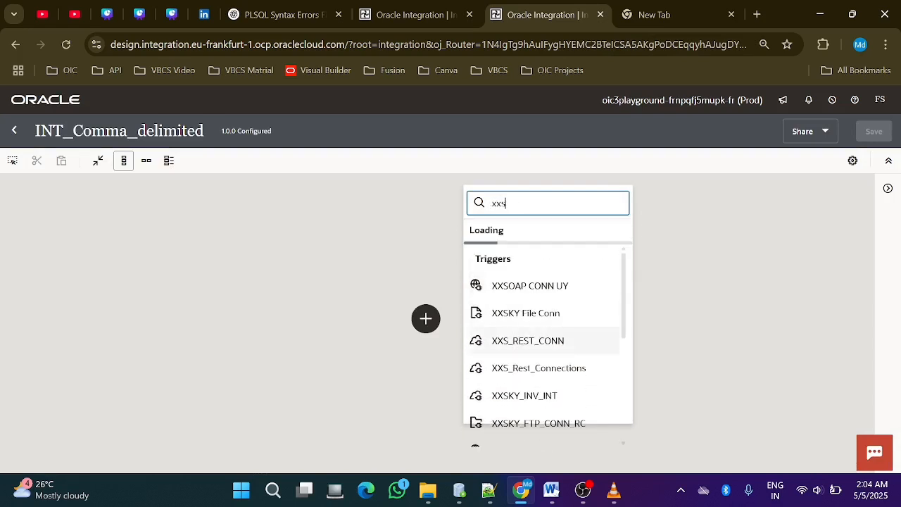
left_click(528, 340)
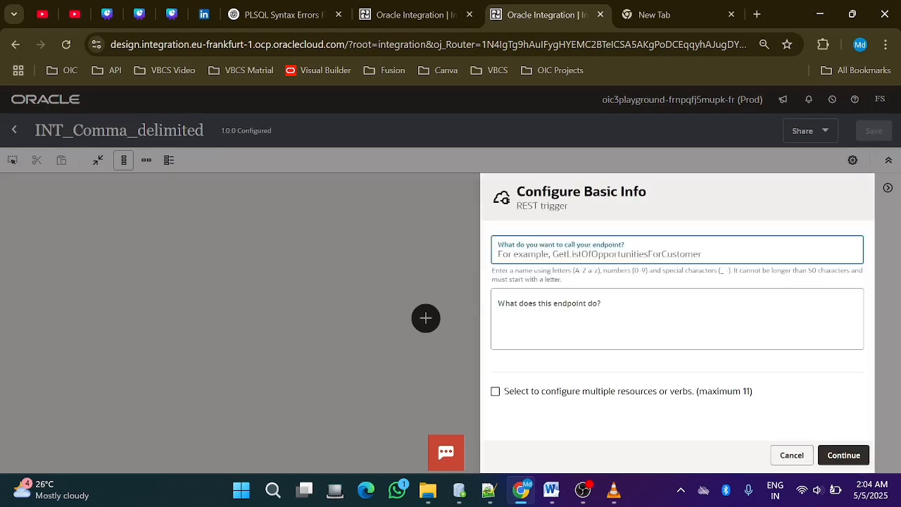
type("startREST")
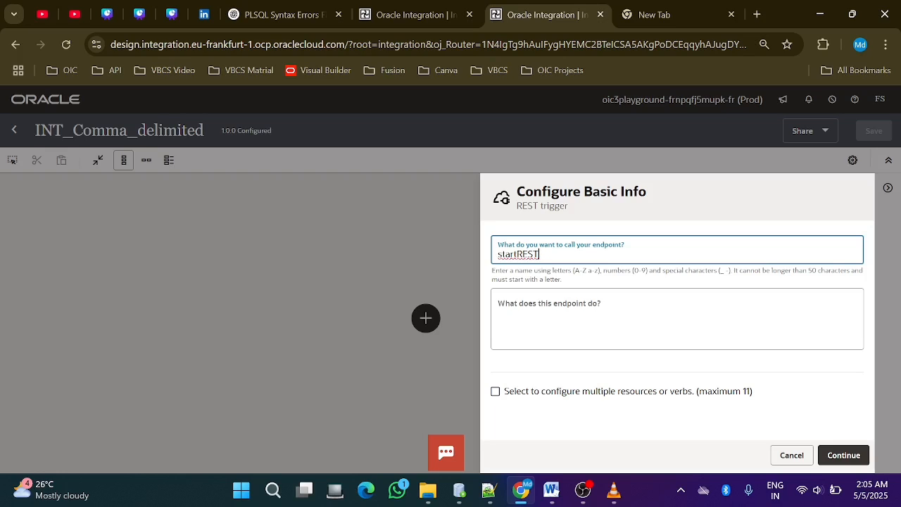
key("Return")
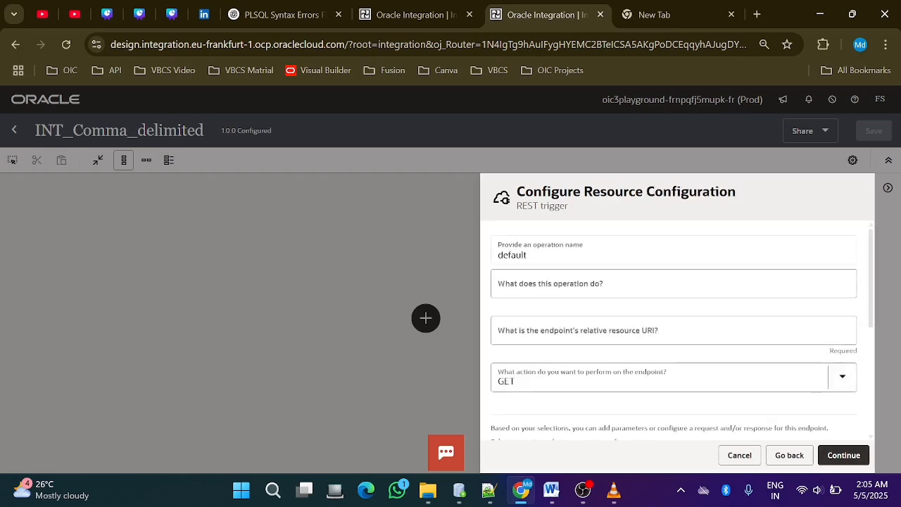
Set the endpoint's relative resource URI to / and its action to POST
left_click(673, 330)
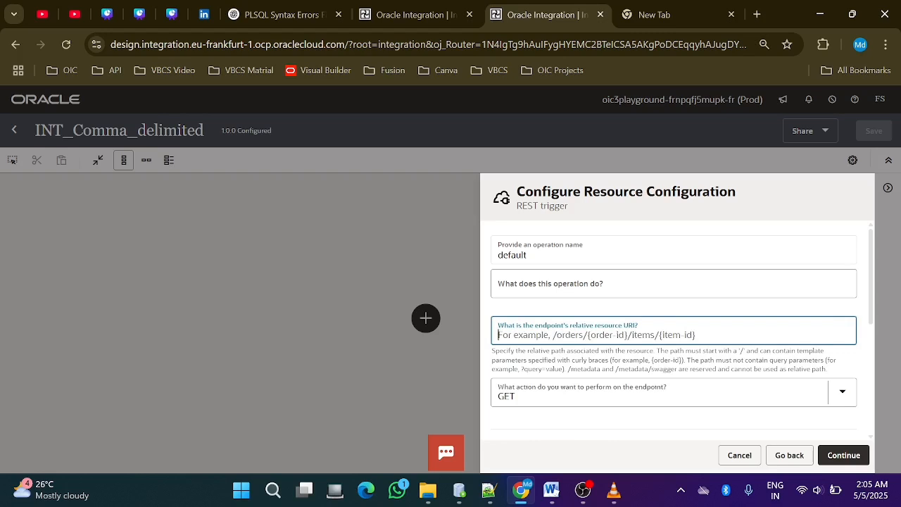
type("/")
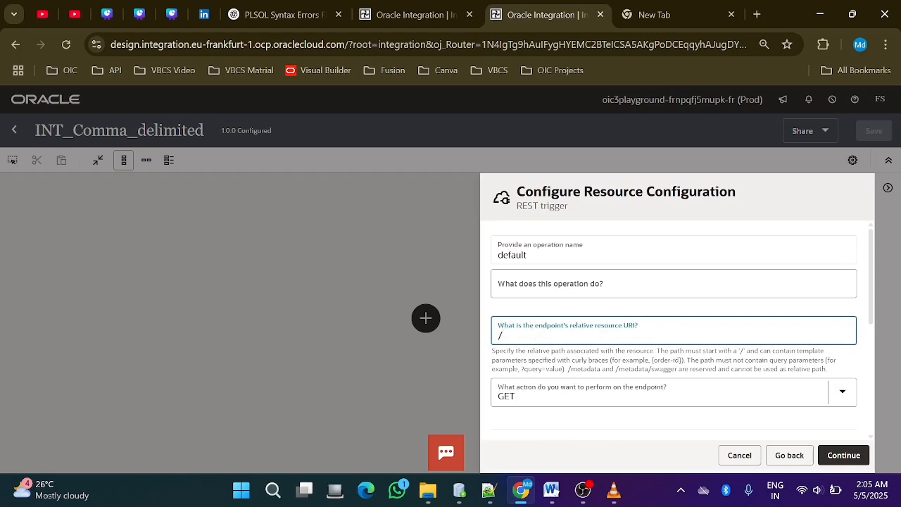
left_click(843, 393)
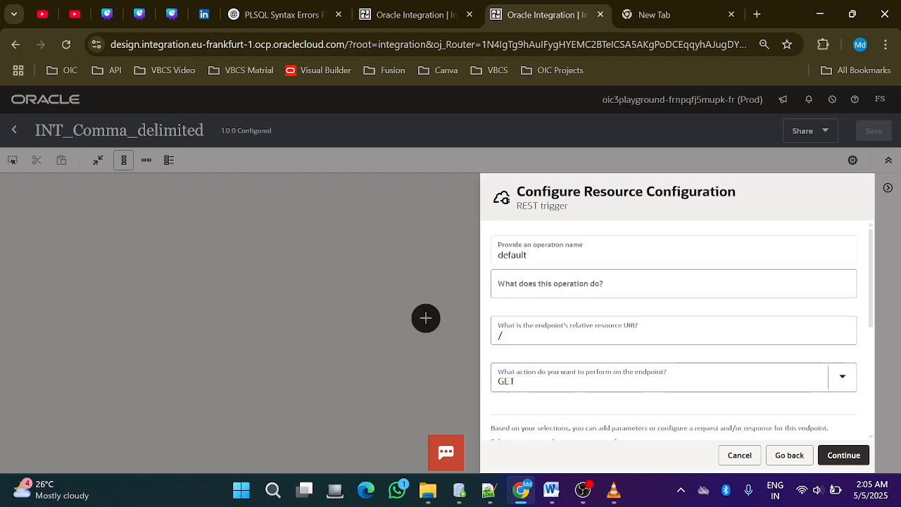
left_click(842, 377)
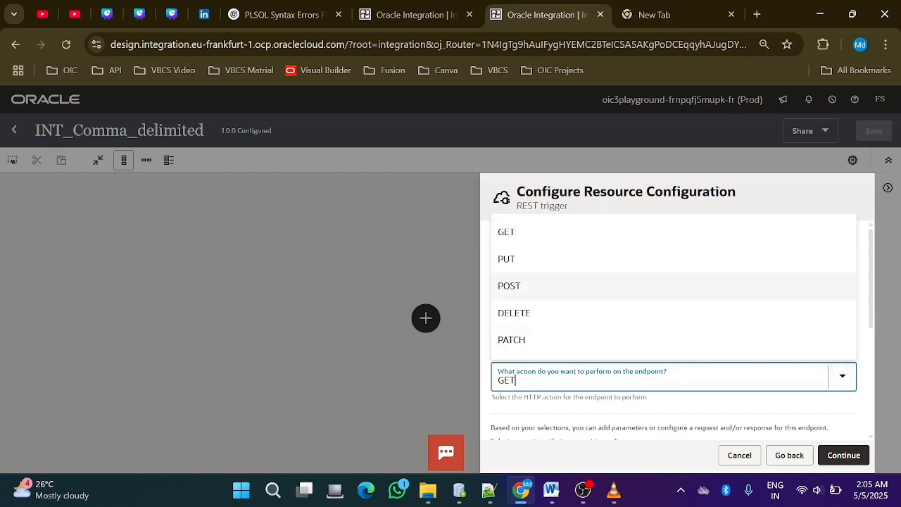
left_click(509, 285)
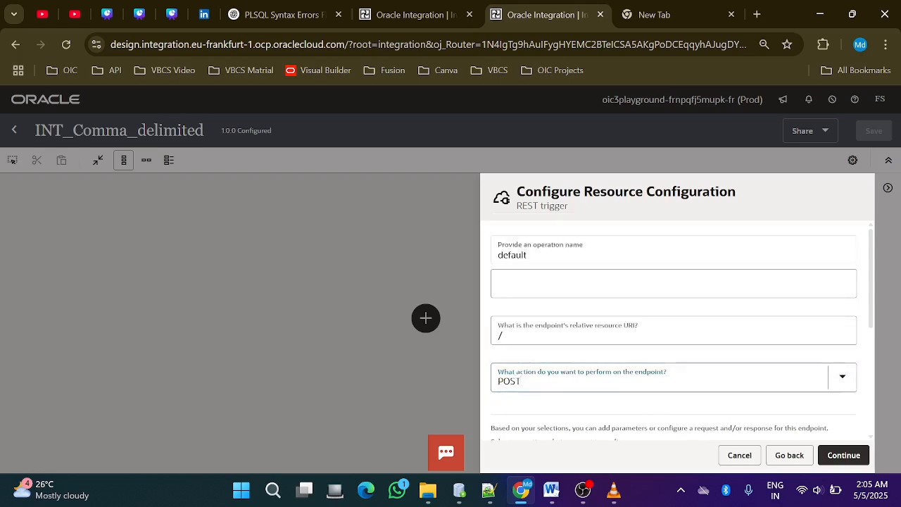
Enable a request payload and a response for the REST endpoint and proceed to the request configuration
scroll(674, 331, "down", 3)
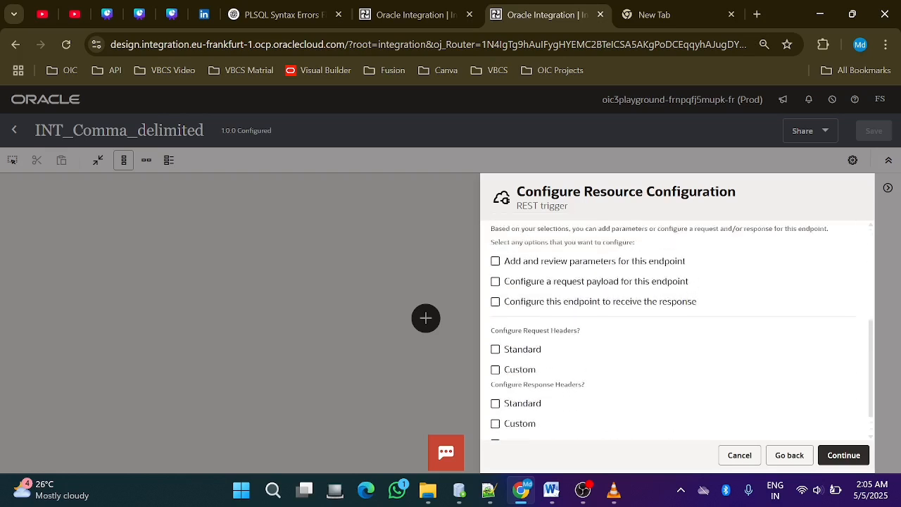
scroll(673, 330, "up", 2)
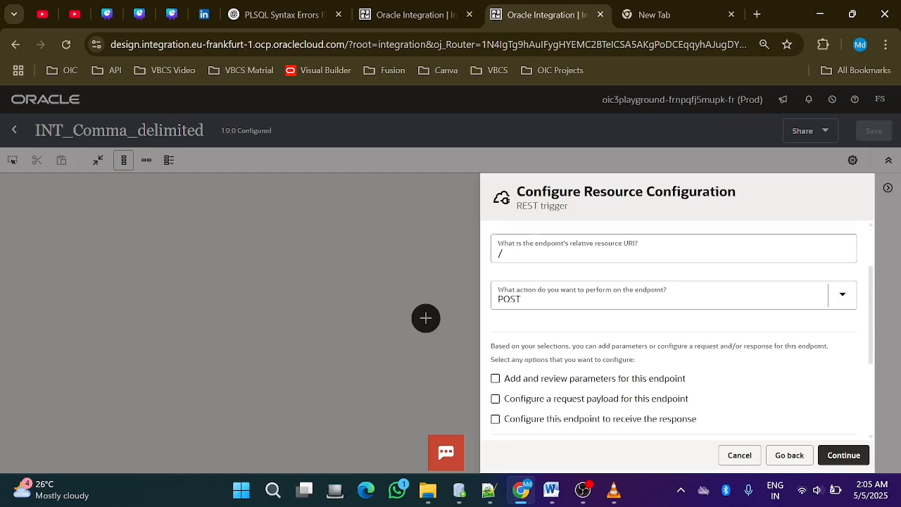
left_click(495, 399)
left_click(496, 419)
scroll(674, 331, "down", 1)
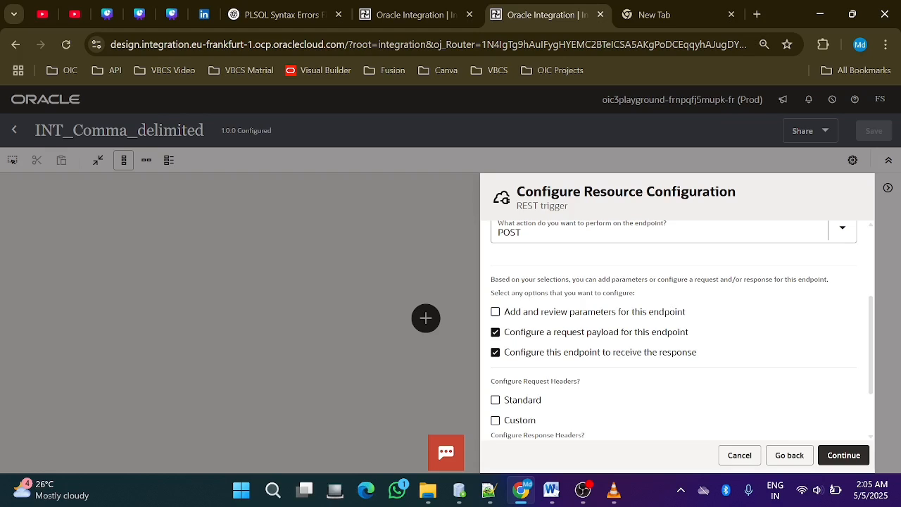
scroll(674, 331, "down", 3)
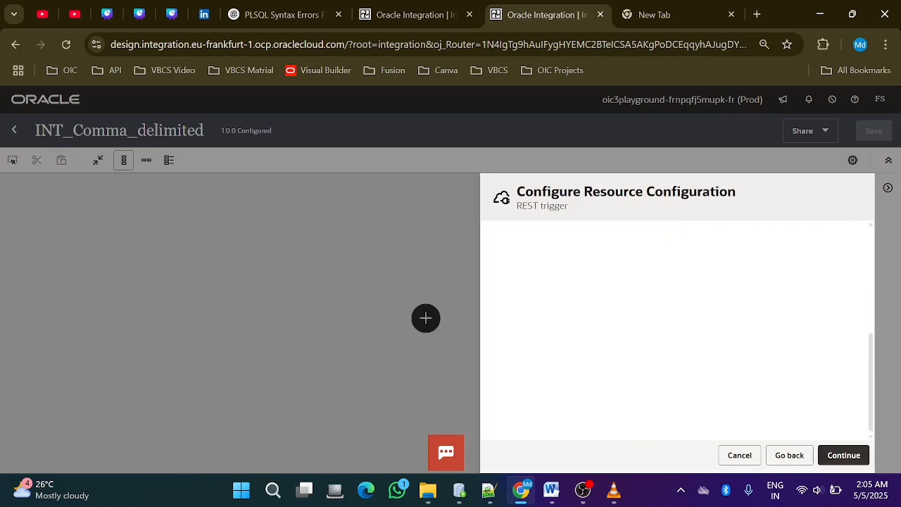
Define the request payload by pasting inline sample JSON with a name_node array containing an empty name1 field, and accept the request configuration
scroll(674, 331, "down", 5)
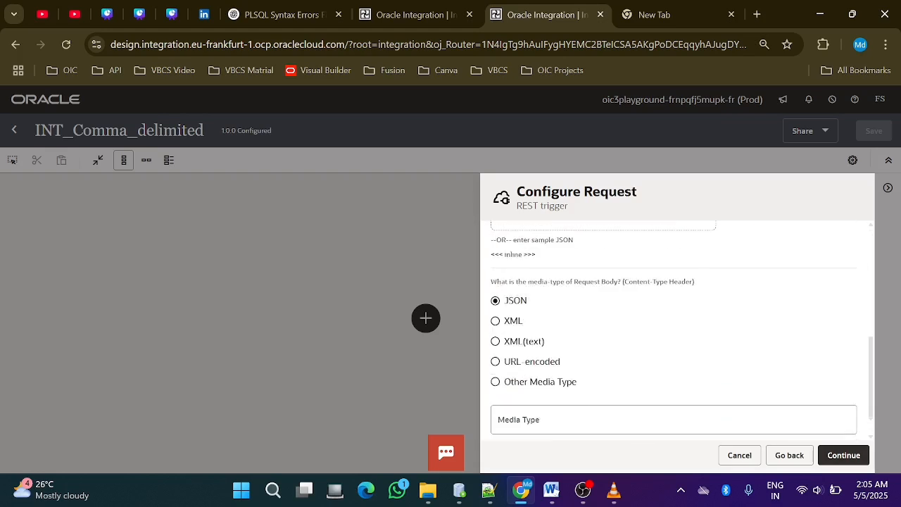
scroll(674, 331, "up", 2)
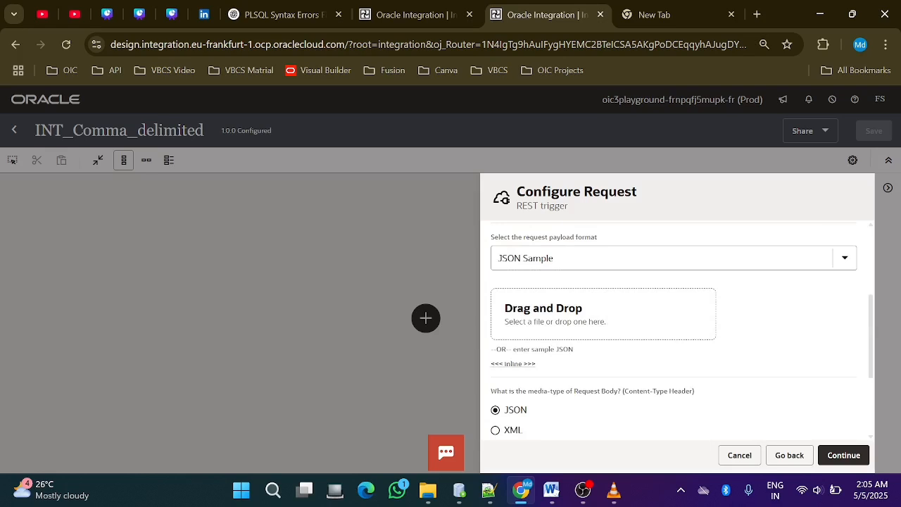
left_click(513, 364)
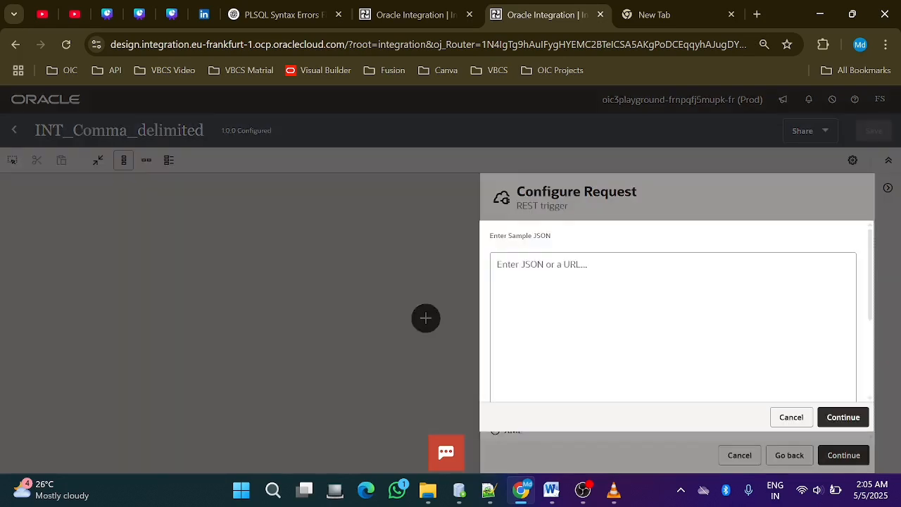
left_click(589, 304)
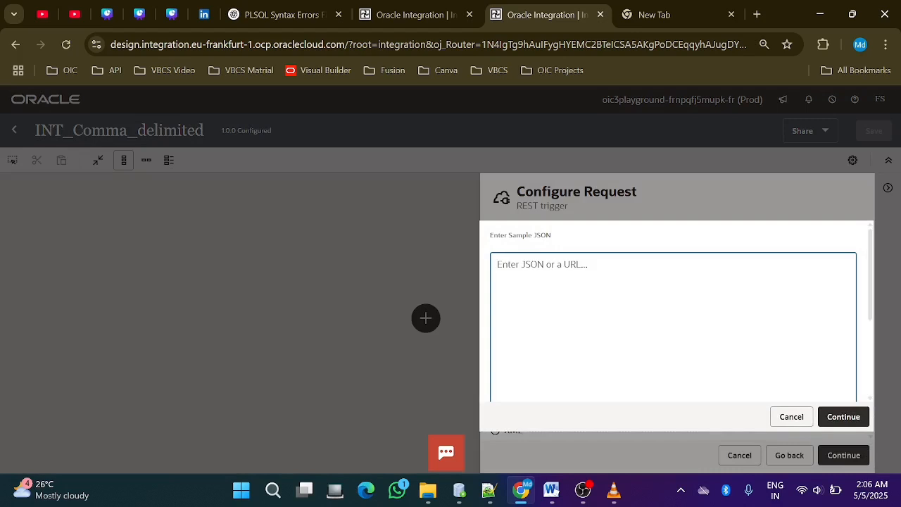
type("{   \"name_node\" :   [ {     \"name1\" : \"\"   } ] }")
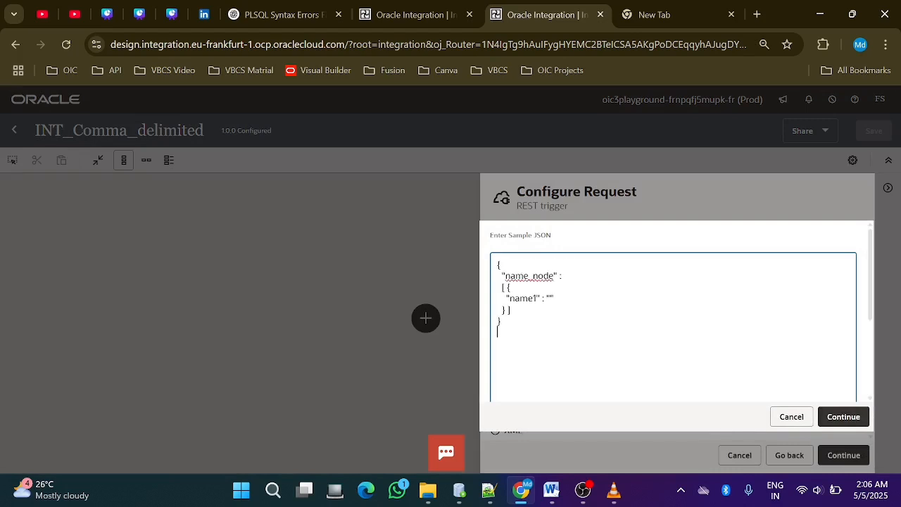
left_click(843, 417)
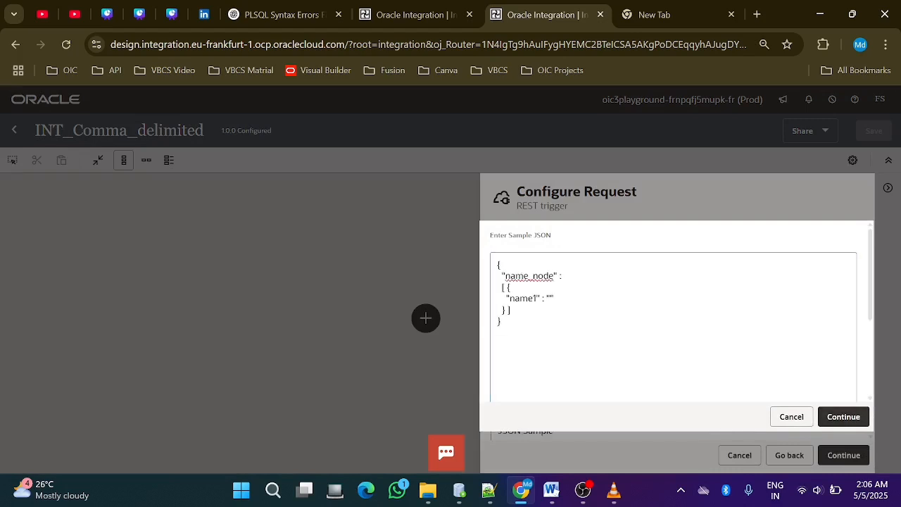
scroll(676, 331, "down", 4)
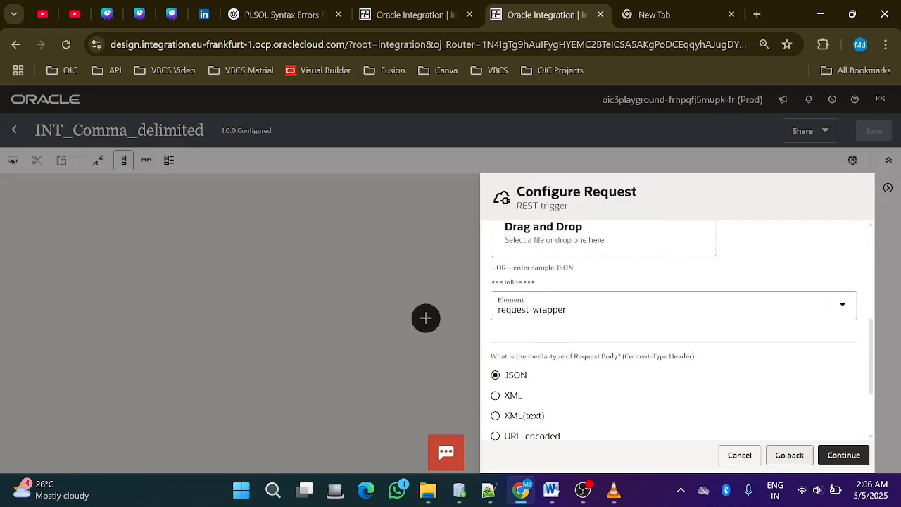
left_click(843, 455)
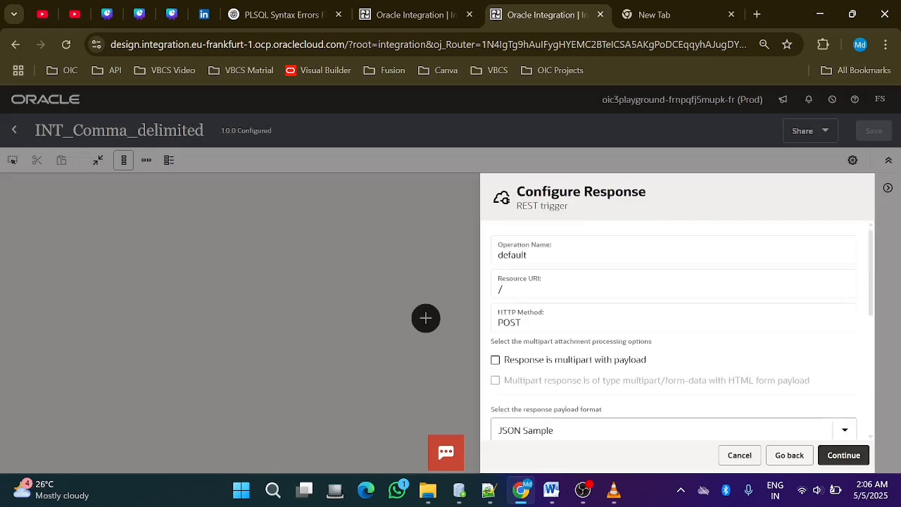
Define the response payload with inline sample JSON { "String" : "Name1,Name2" } and finish the REST trigger setup
scroll(675, 331, "down", 5)
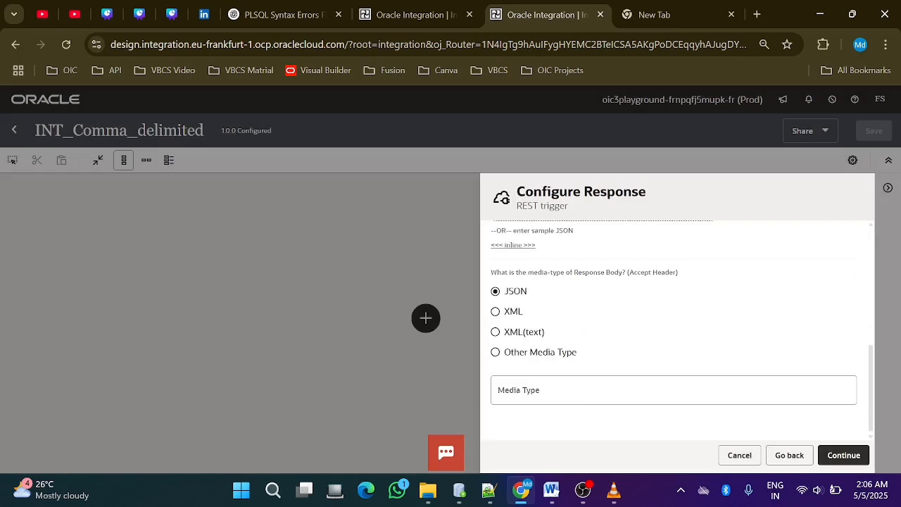
left_click(512, 244)
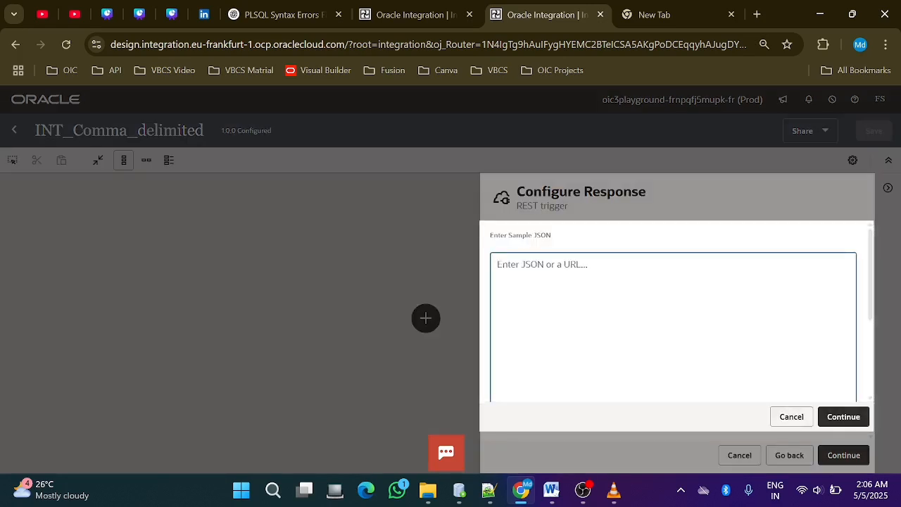
type("{   \"String\" : \"Name1,Name2\" }")
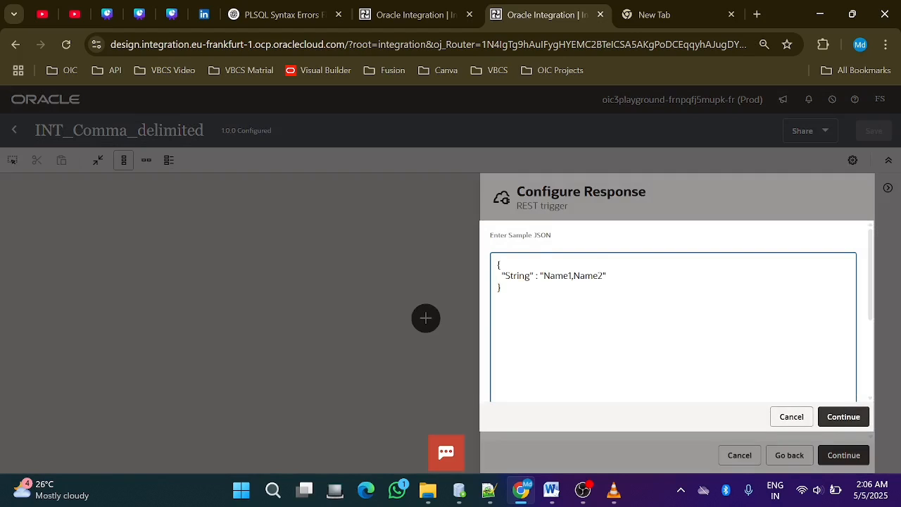
left_click(843, 417)
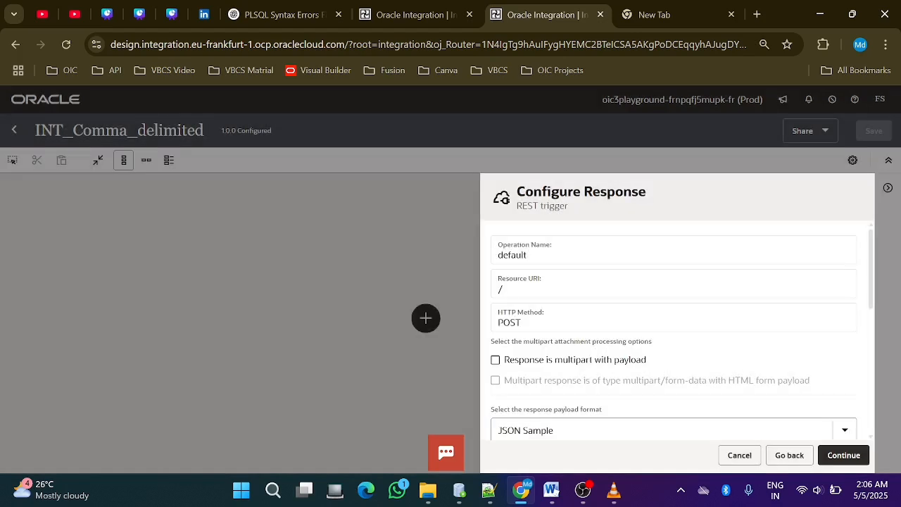
scroll(674, 329, "down", 5)
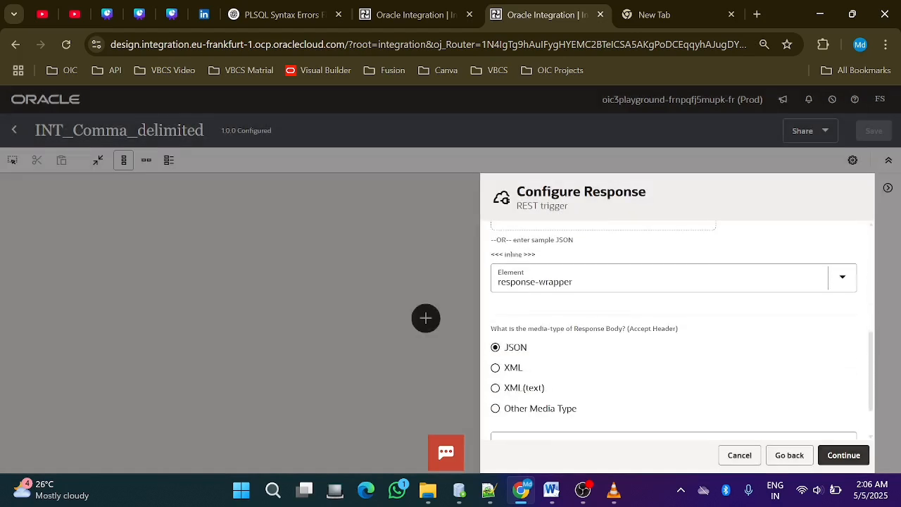
right_click(625, 128)
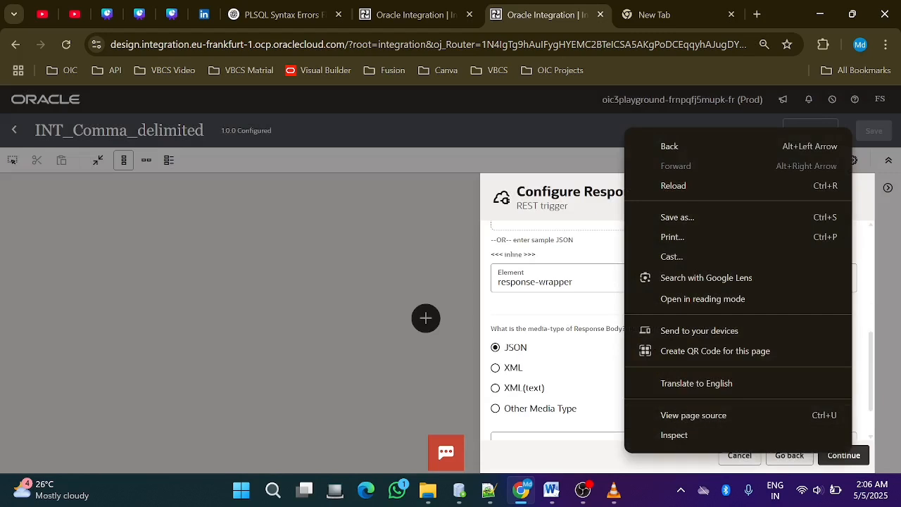
key("Escape")
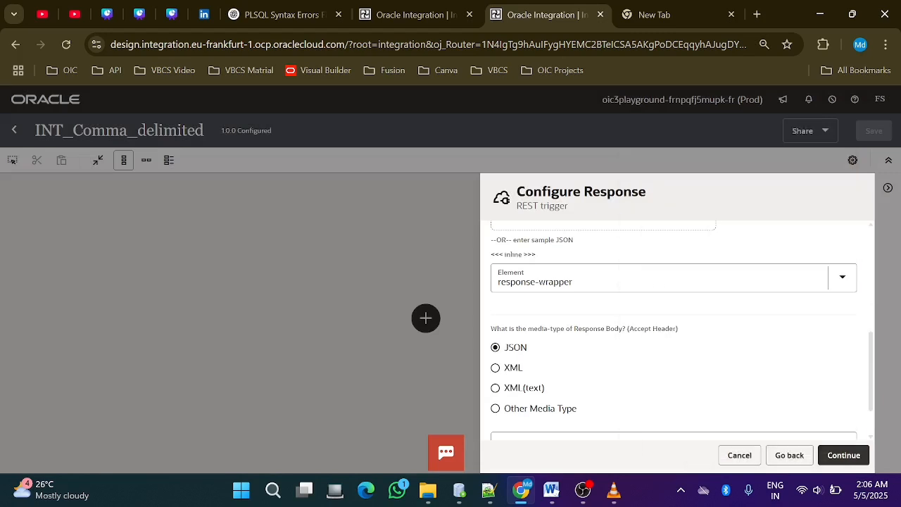
left_click(843, 455)
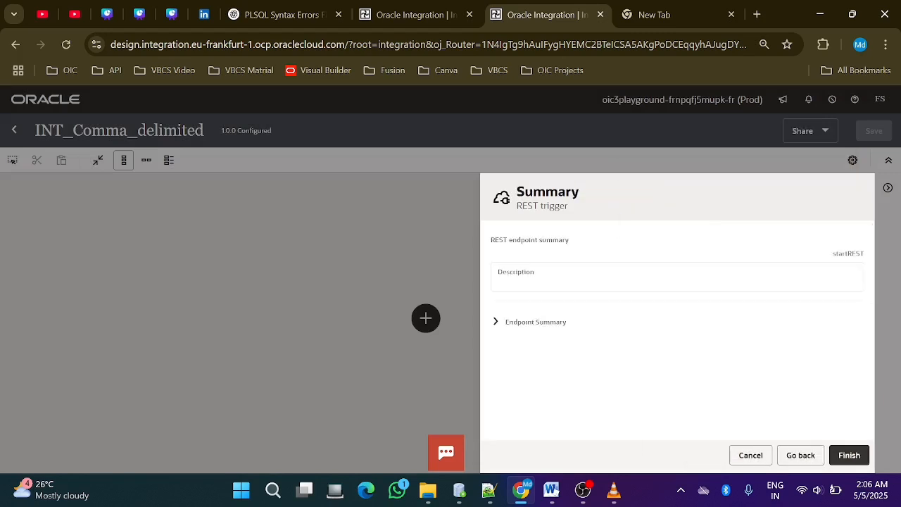
left_click(849, 454)
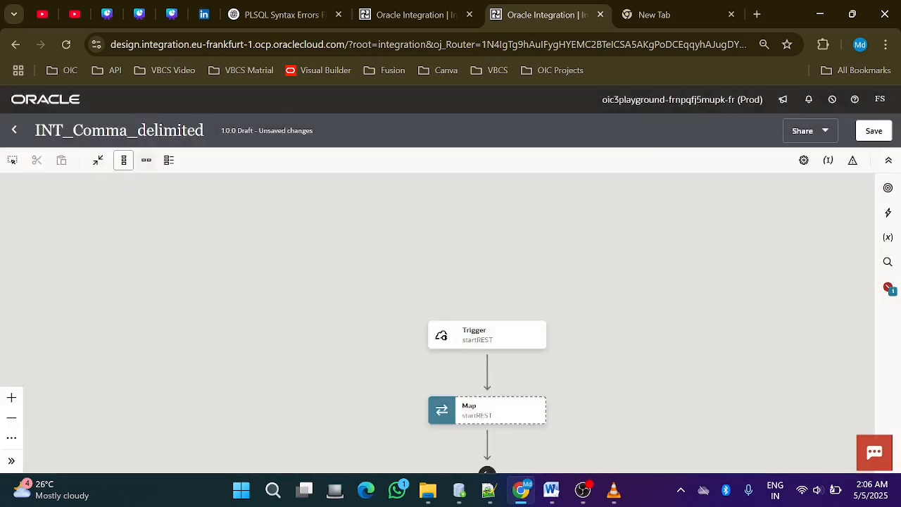
Switch the canvas to horizontal layout and add an Assign action between the trigger and the map
left_click(148, 161)
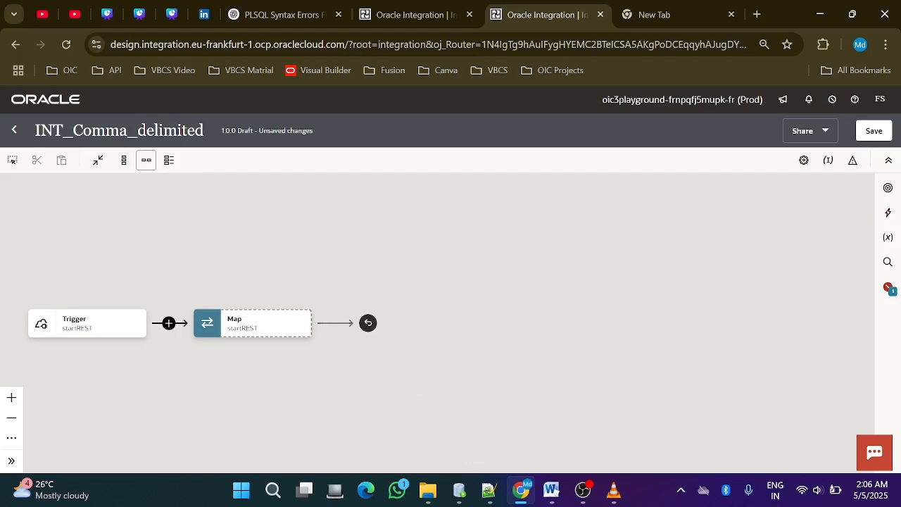
left_click(168, 322)
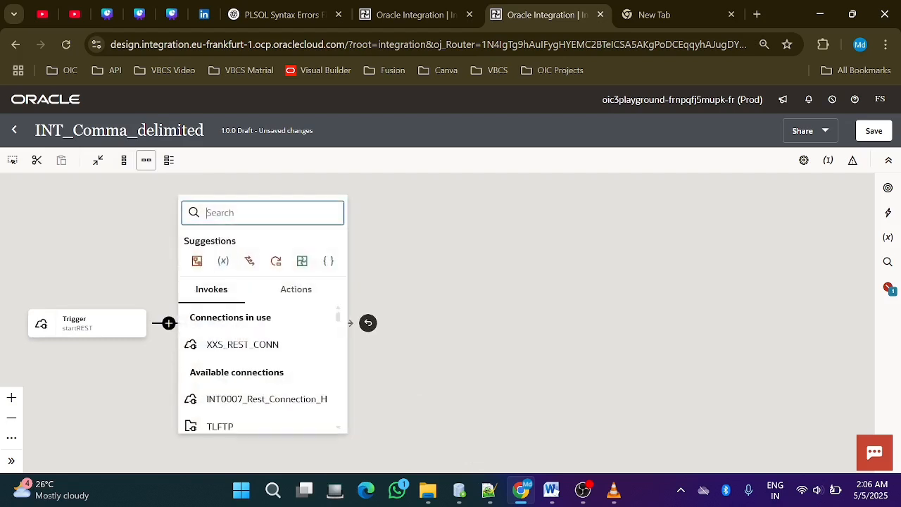
left_click(224, 261)
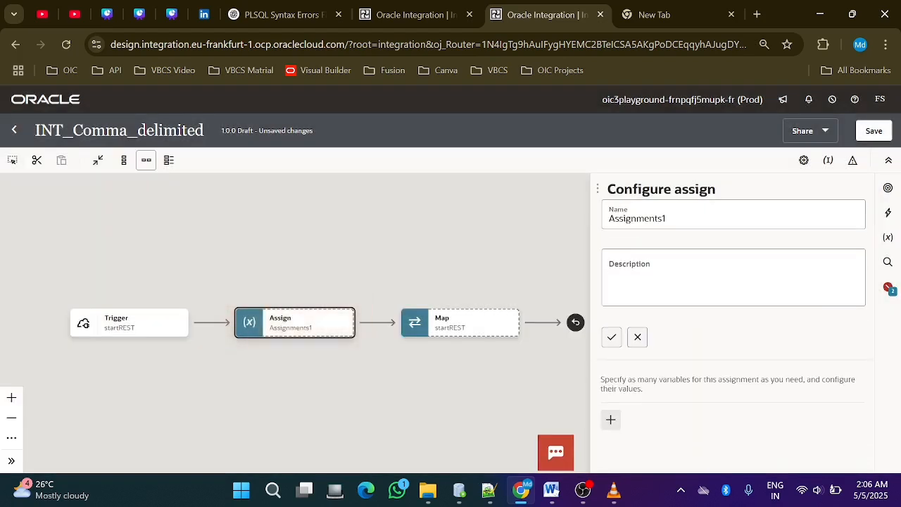
Rename the new assign action as Assign_var and accept the name
left_click(674, 218)
key("BackSpace")
key("BackSpace")
key("BackSpace")
key("BackSpace")
key("BackSpace")
key("BackSpace")
key("BackSpace")
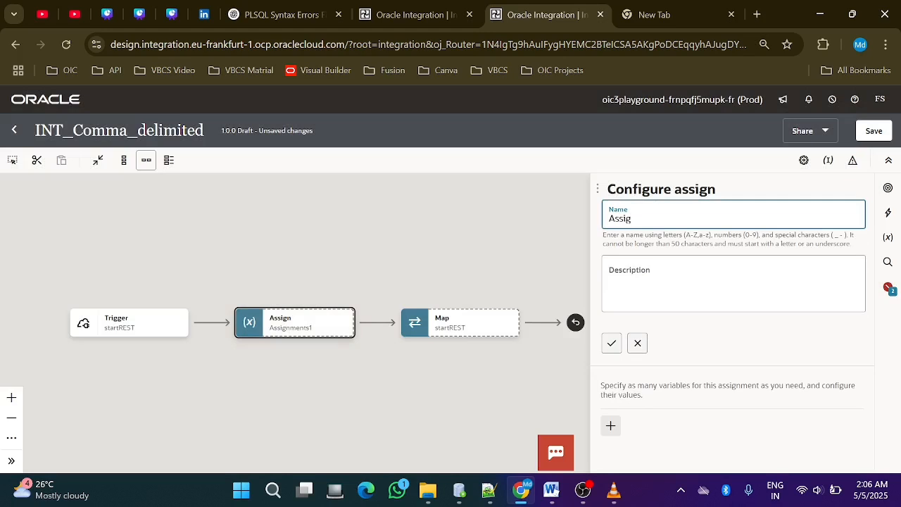
type("n_var")
key("Return")
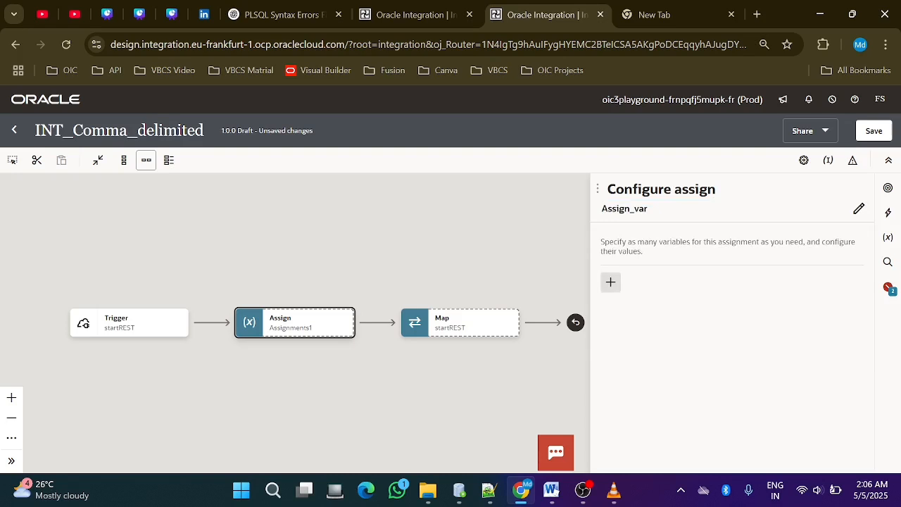
Add a variable named var_commaDelimited to the Assign_var action
left_click(610, 283)
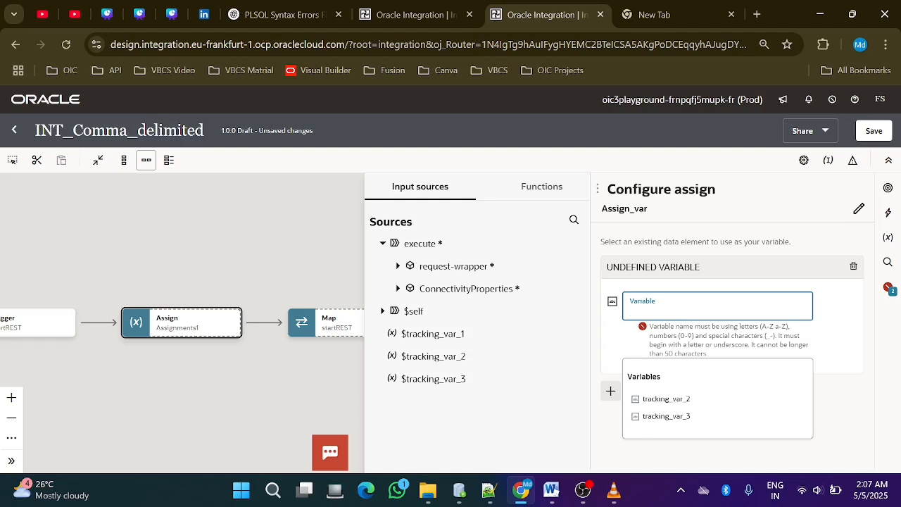
type("var_comma")
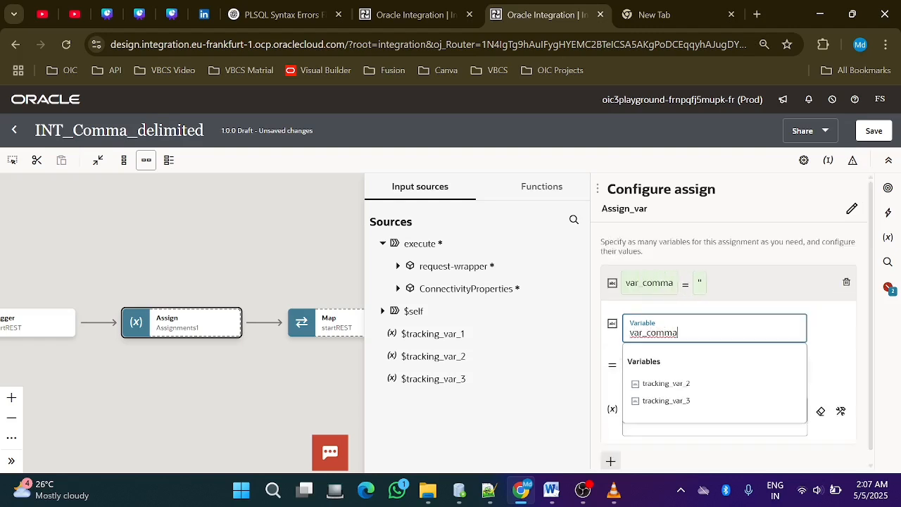
type("Delim")
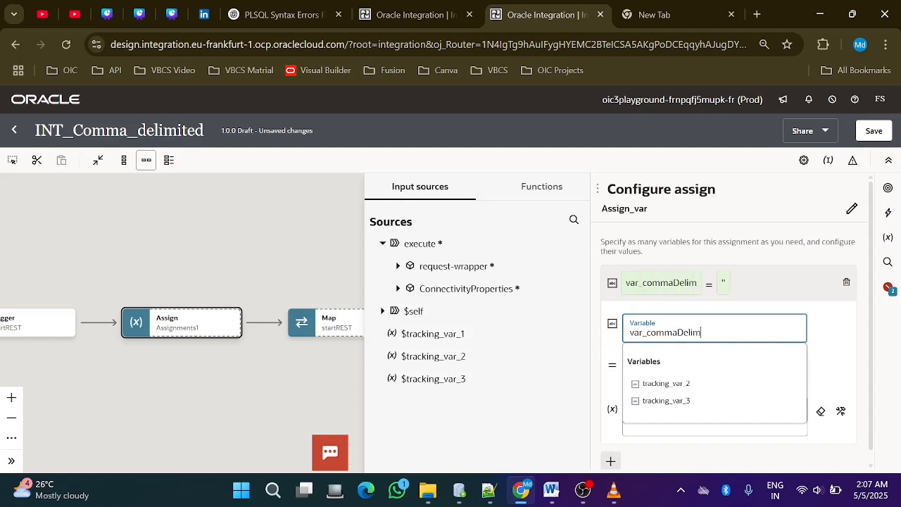
type("e")
key("BackSpace")
type("ited")
key("Tab")
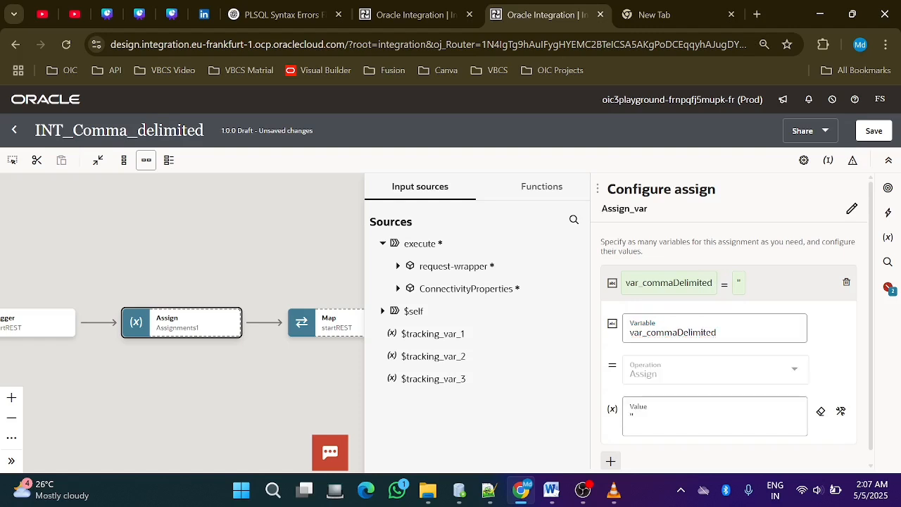
Clear the variable's default value and find the create-delimited-string function by searching the functions for create-deli
left_click(662, 416)
key("BackSpace")
key("BackSpace")
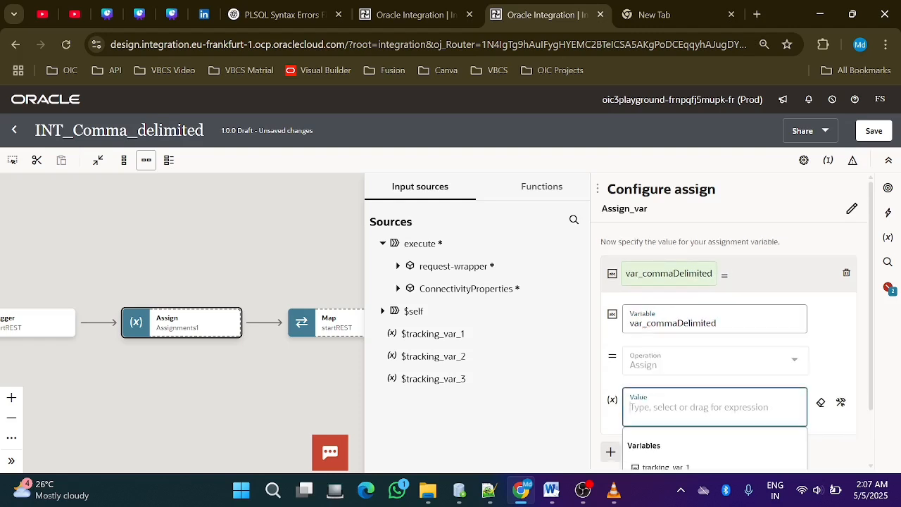
left_click(541, 186)
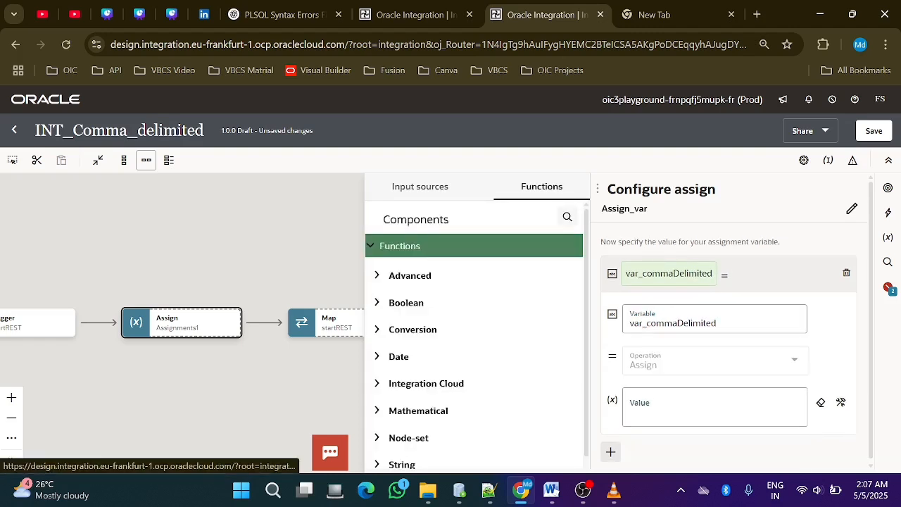
left_click(567, 216)
type("cre")
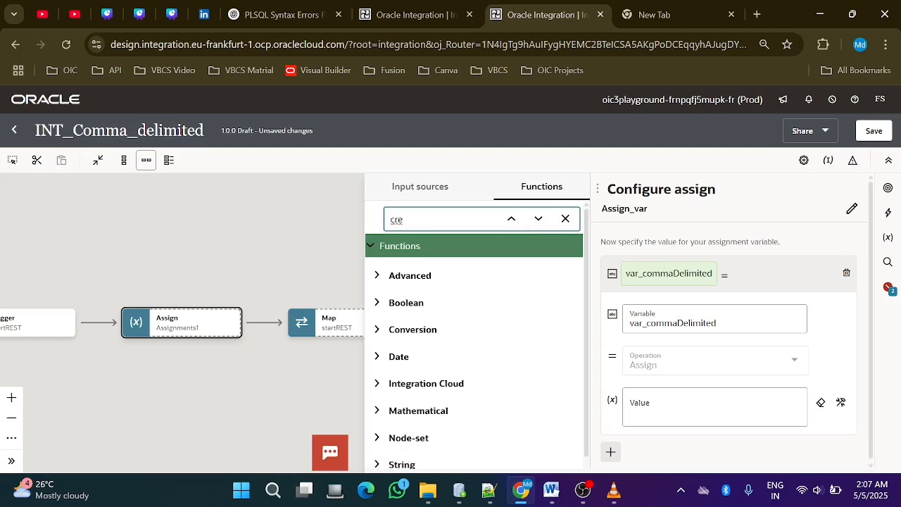
type("ate deli")
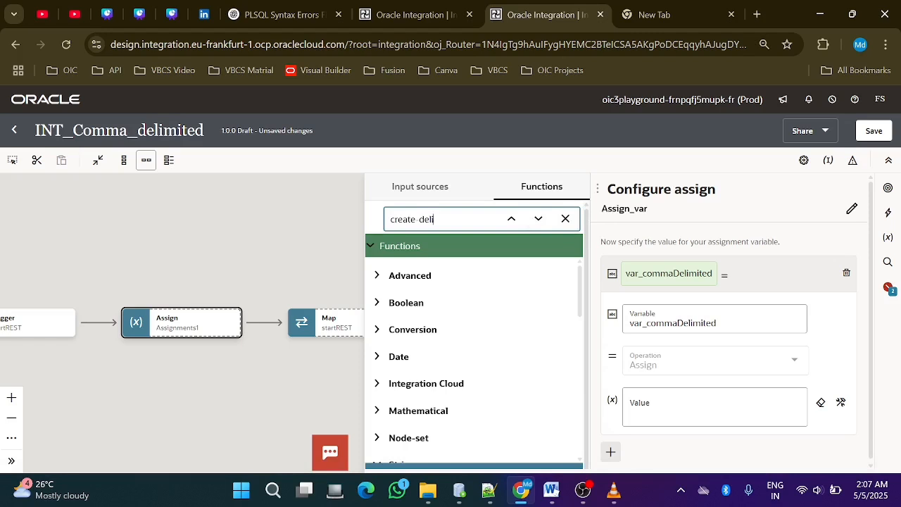
scroll(472, 352, "down", 5)
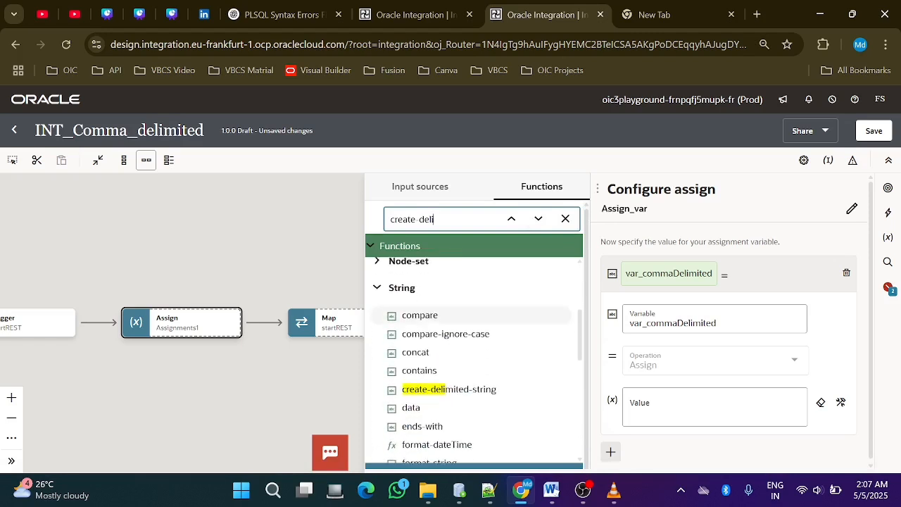
scroll(472, 352, "down", 1)
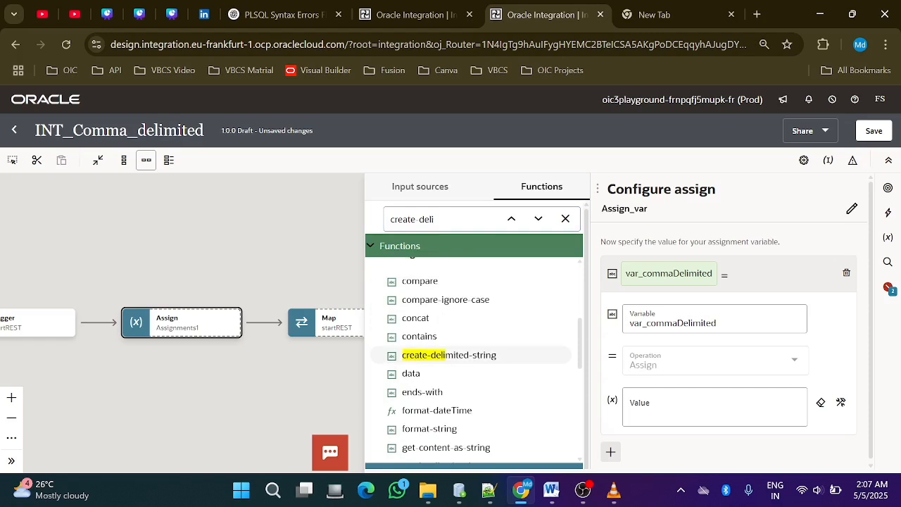
left_click(449, 355)
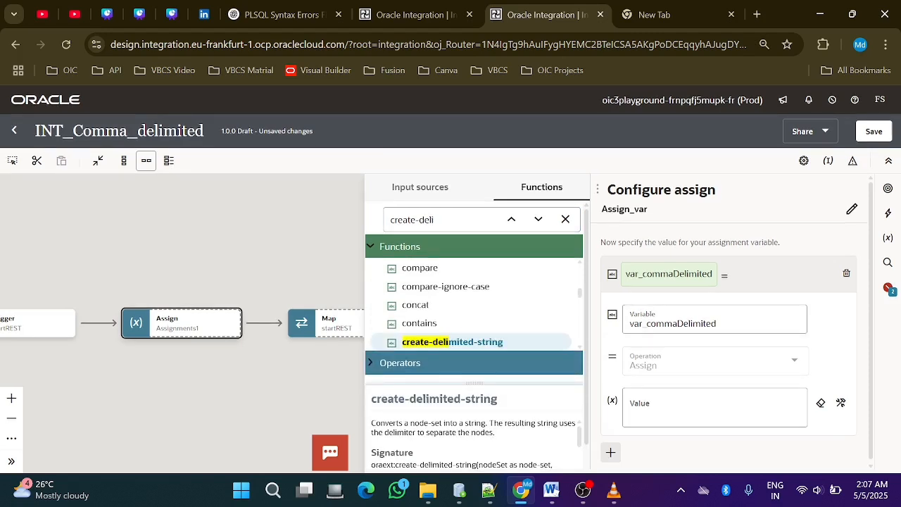
Switch the value of var_commaDelimited to developer view and insert the create-delimited-string function into it
left_click(658, 405)
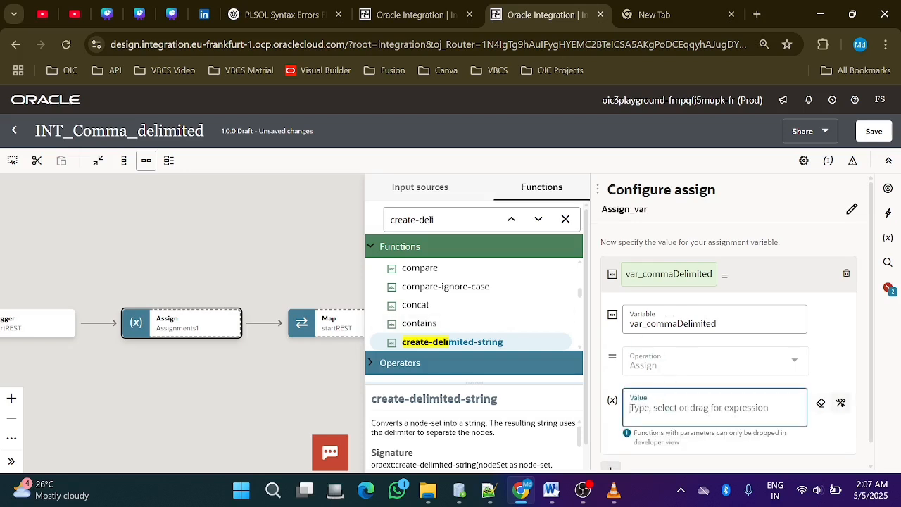
left_click(840, 402)
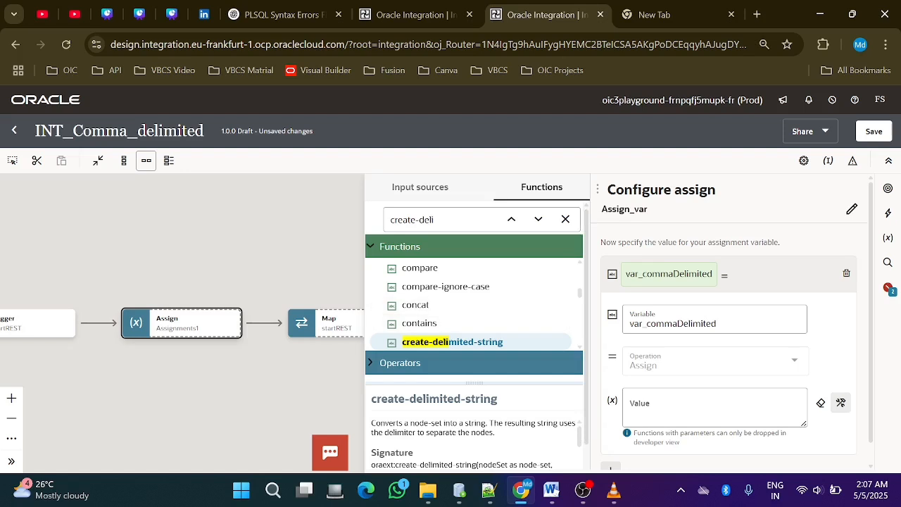
left_click_drag(453, 342, 663, 413)
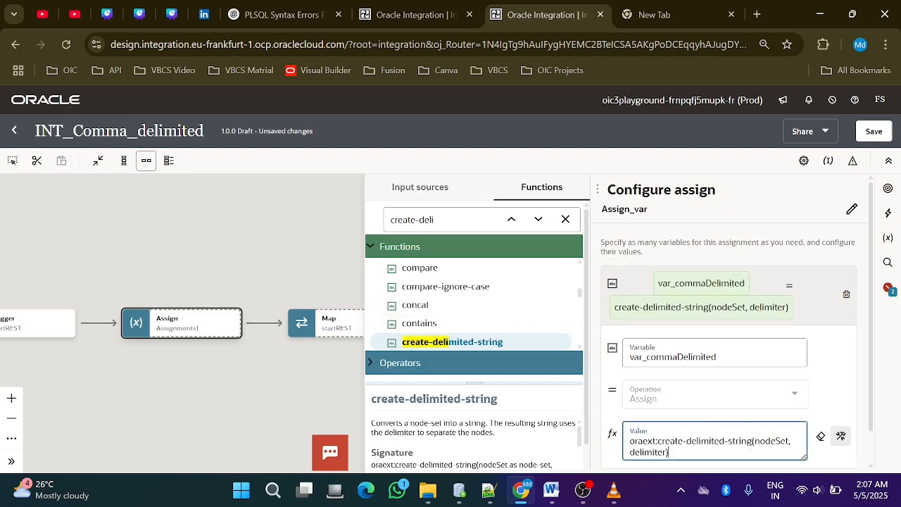
Set the function's node set to name_node from the request-wrapper and its delimiter to ',', and save the integration
scroll(730, 322, "down", 1)
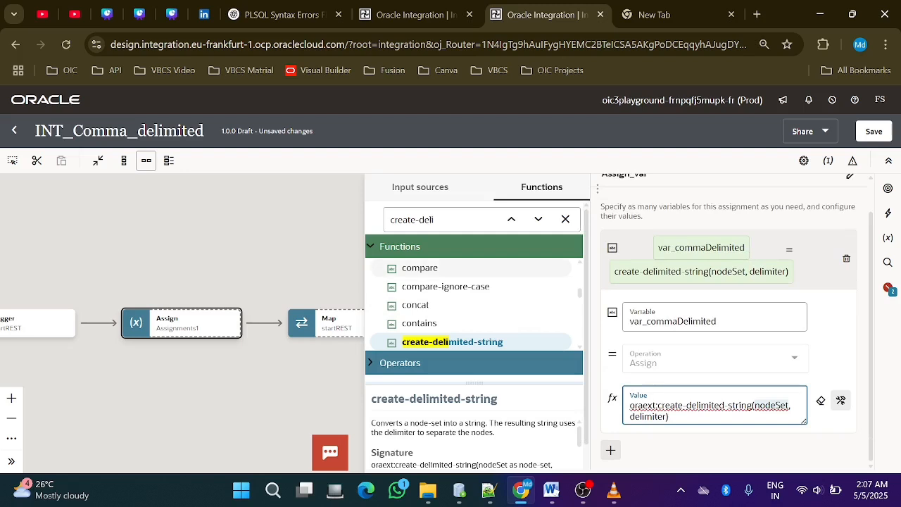
left_click(420, 187)
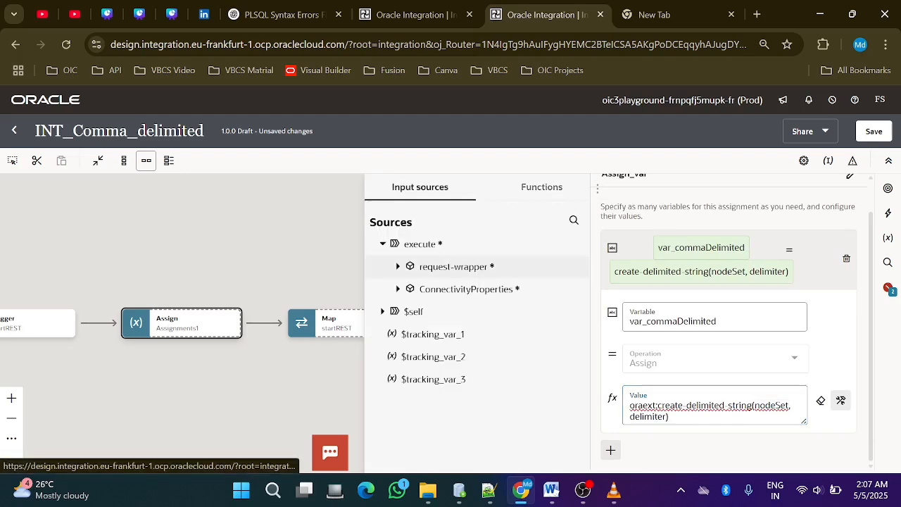
left_click(504, 268)
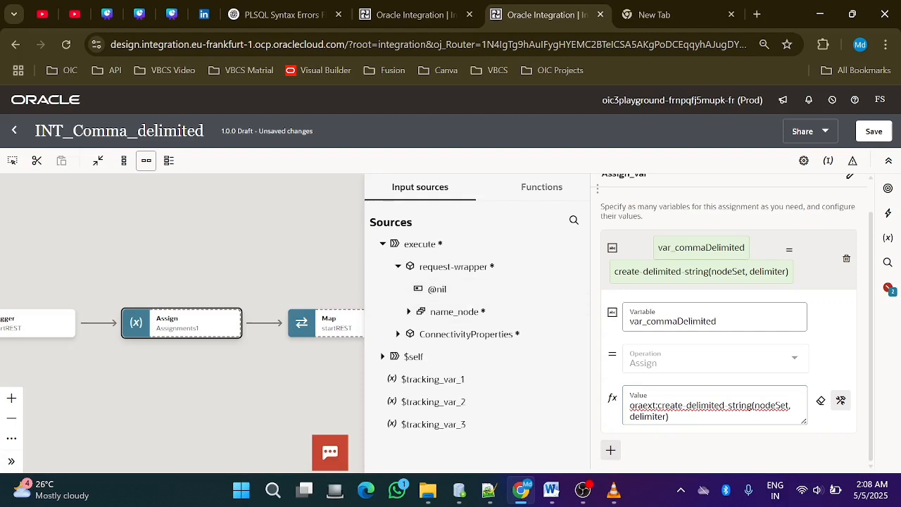
left_click_drag(454, 311, 774, 405)
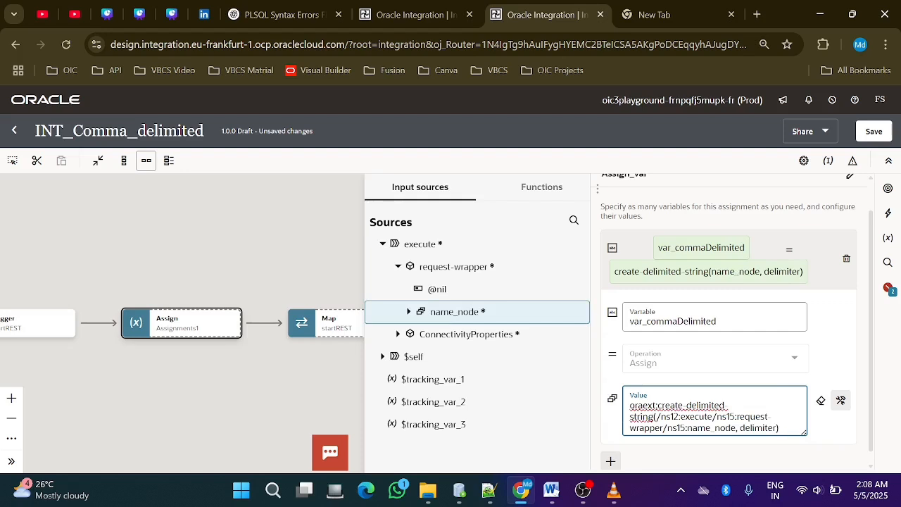
key("BackSpace")
key("BackSpace")
key("BackSpace")
key("BackSpace")
key("BackSpace")
key("BackSpace")
key("BackSpace")
key("BackSpace")
key("BackSpace")
key("BackSpace")
key("BackSpace")
type(",\"")
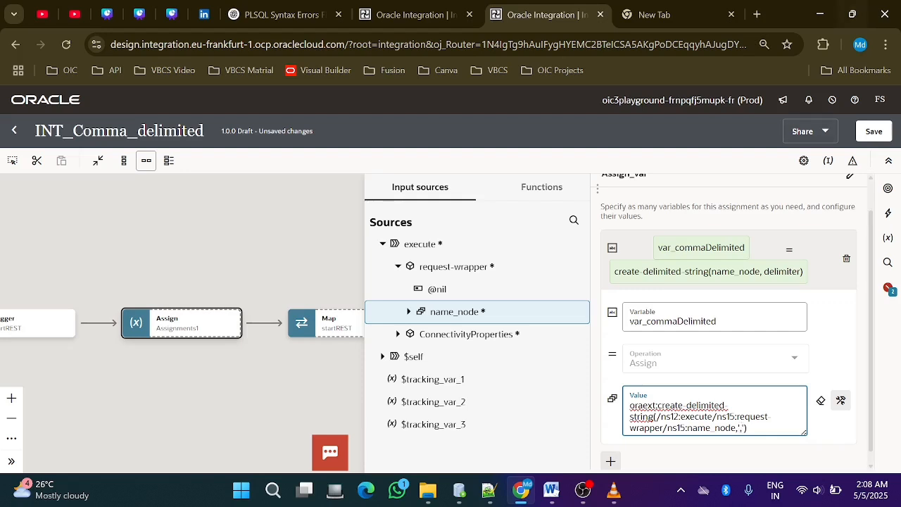
left_click(873, 131)
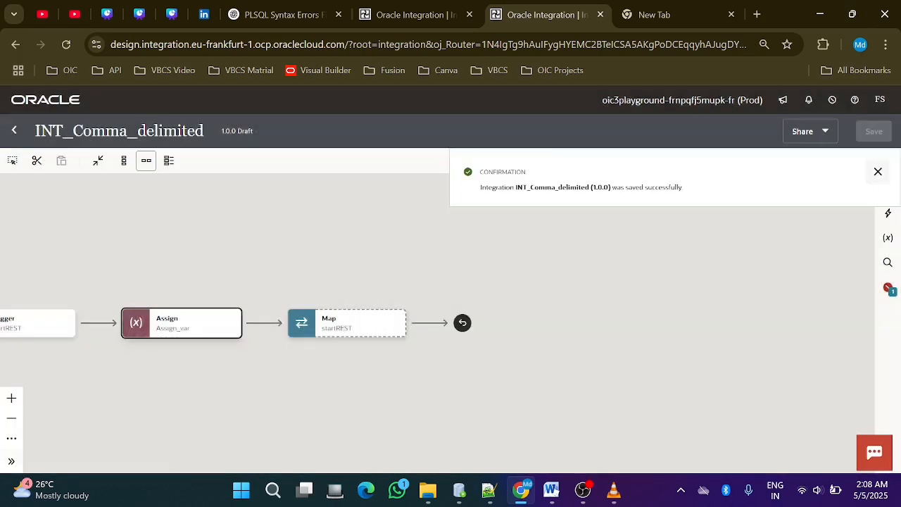
left_click(878, 171)
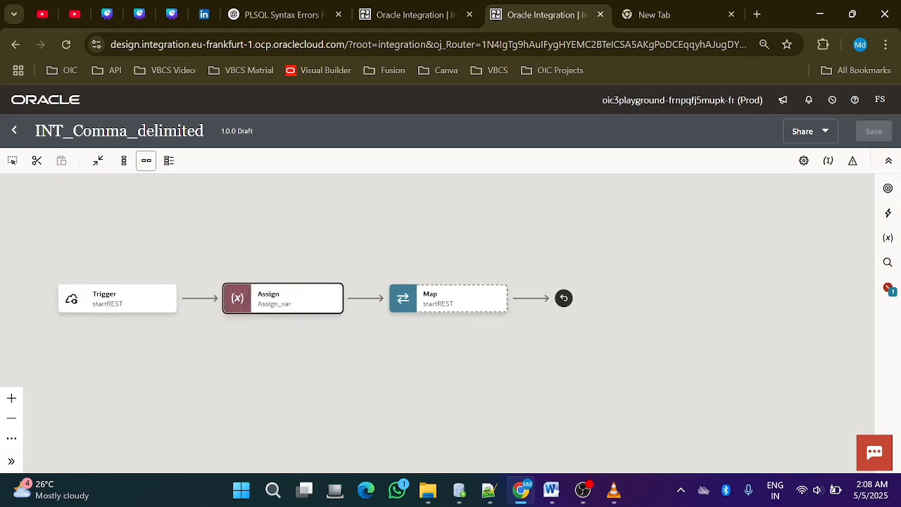
Map var_commaDelimited to the String element of the startREST response wrapper, validate the mapping and return to the integration canvas
double_click(430, 298)
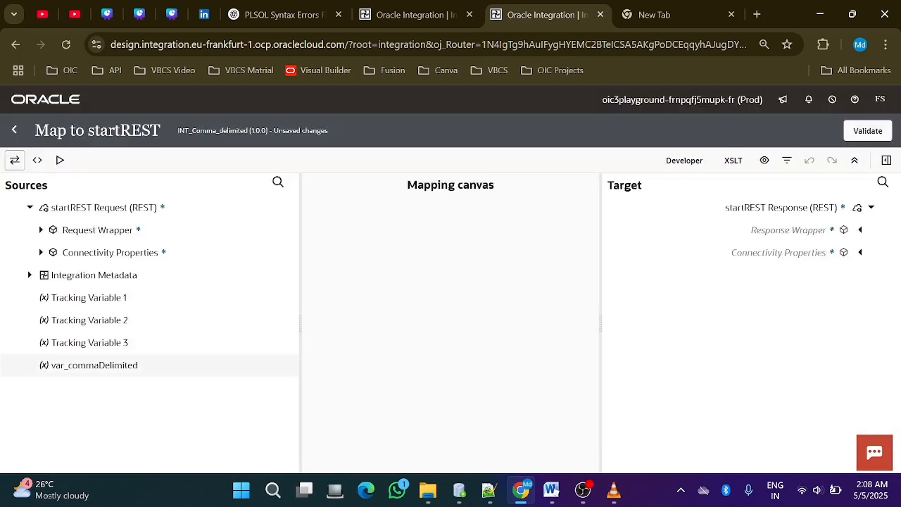
left_click(95, 365)
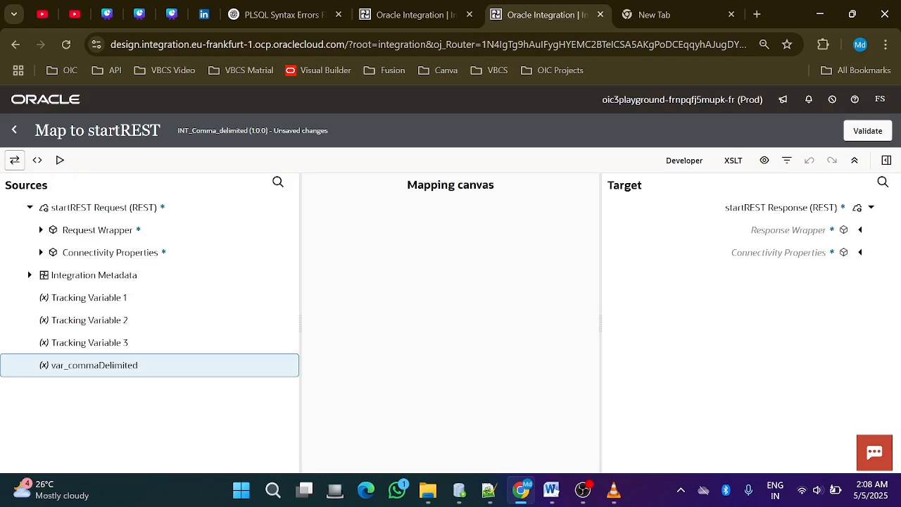
left_click(859, 230)
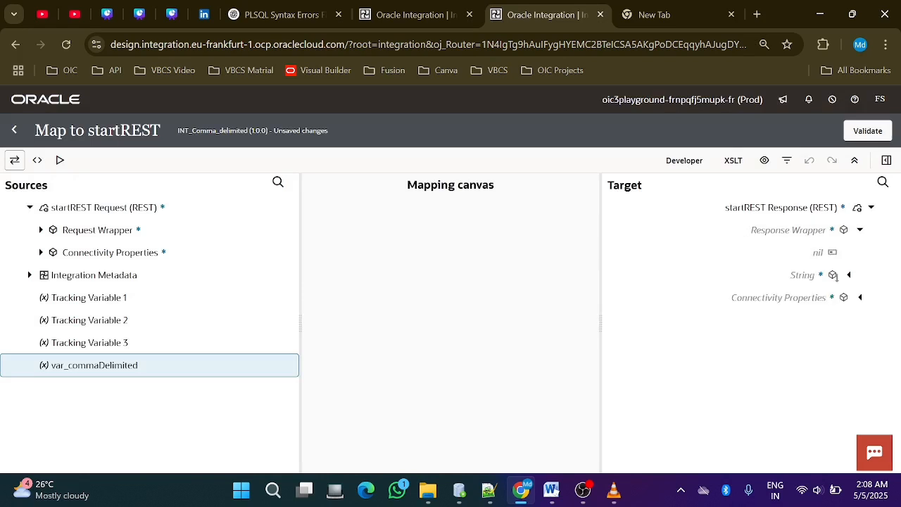
left_click(835, 276)
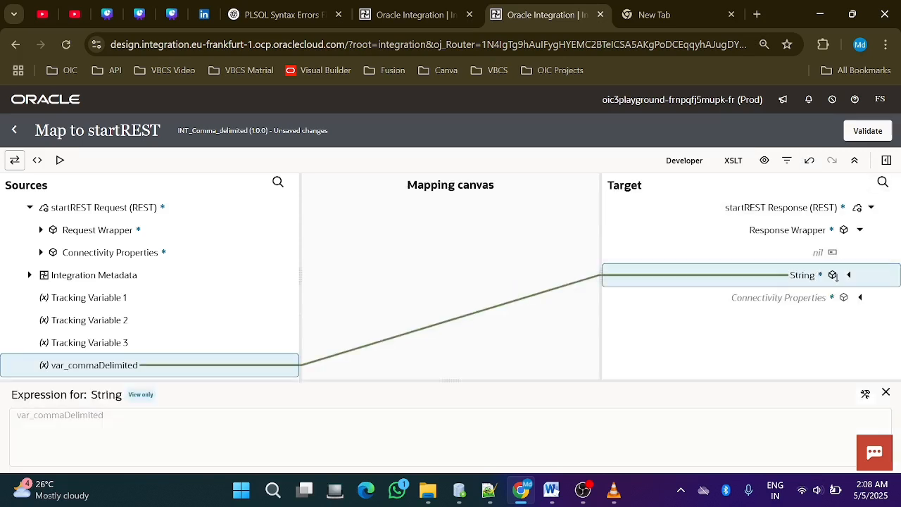
left_click(867, 131)
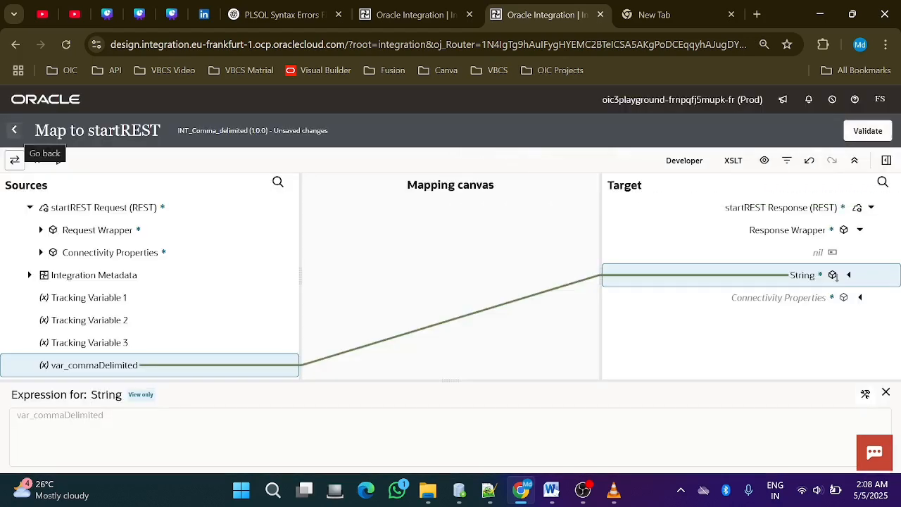
left_click(14, 130)
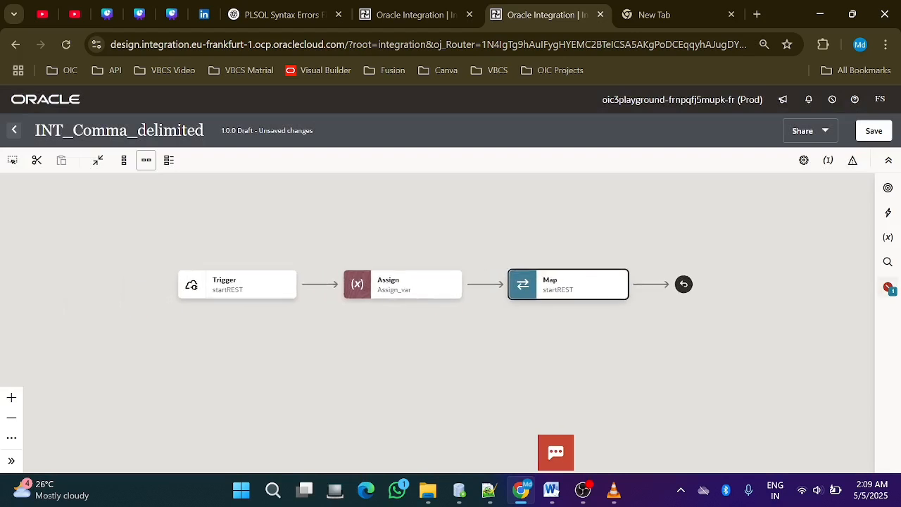
Set name1 from the request-wrapper's name_node as the primary business identifier, save the integration and return to the integrations list
left_click(888, 288)
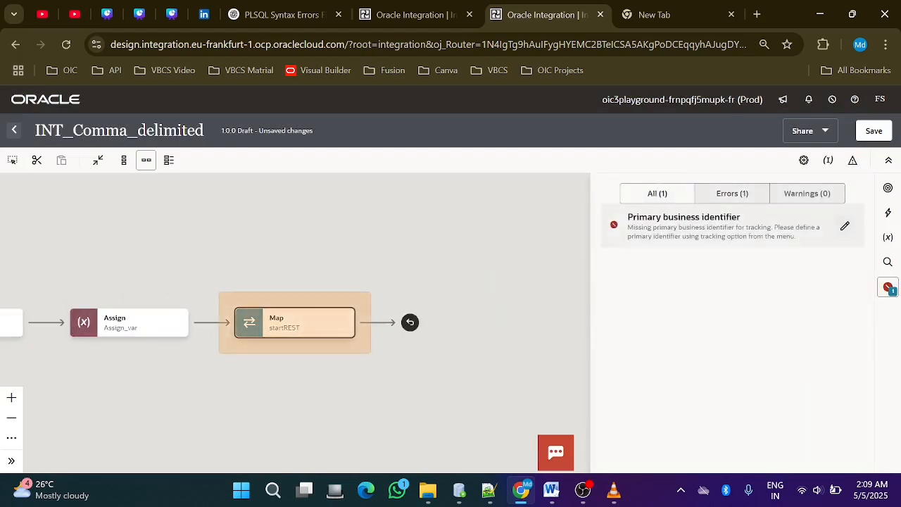
left_click(845, 226)
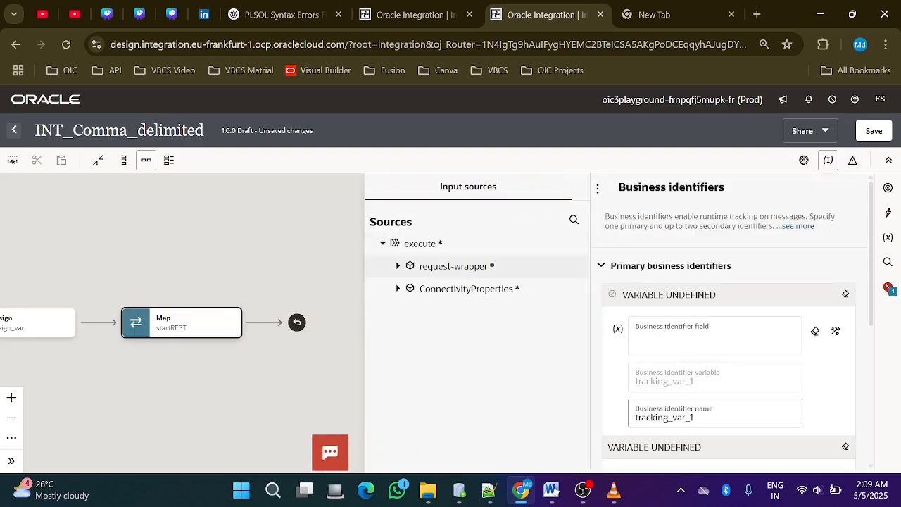
left_click(398, 267)
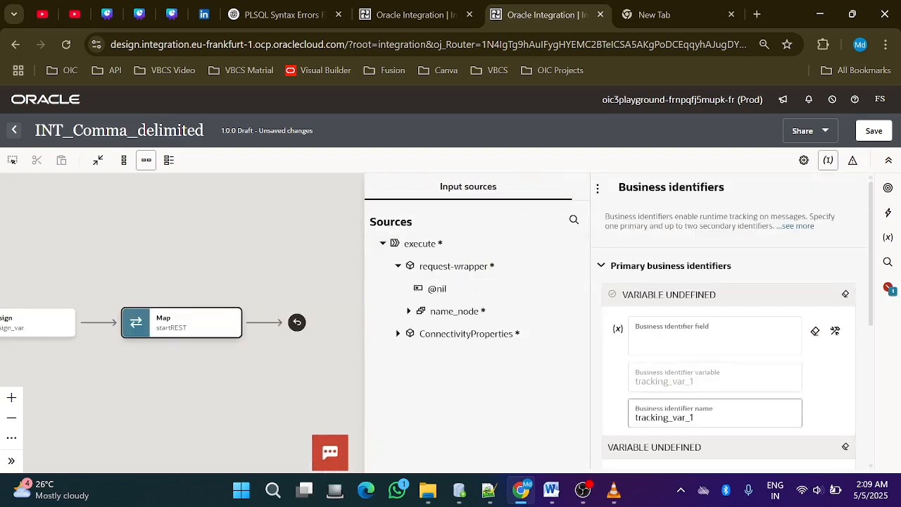
left_click(409, 311)
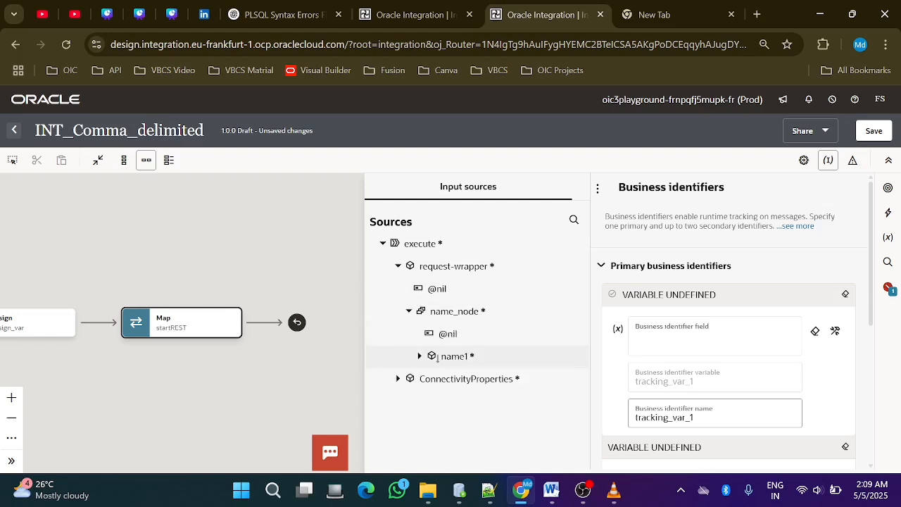
left_click_drag(454, 356, 715, 336)
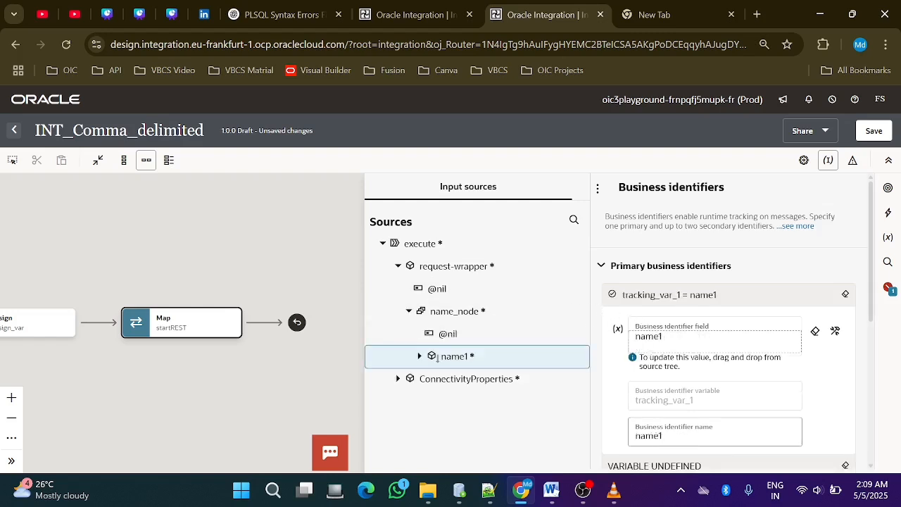
left_click(874, 131)
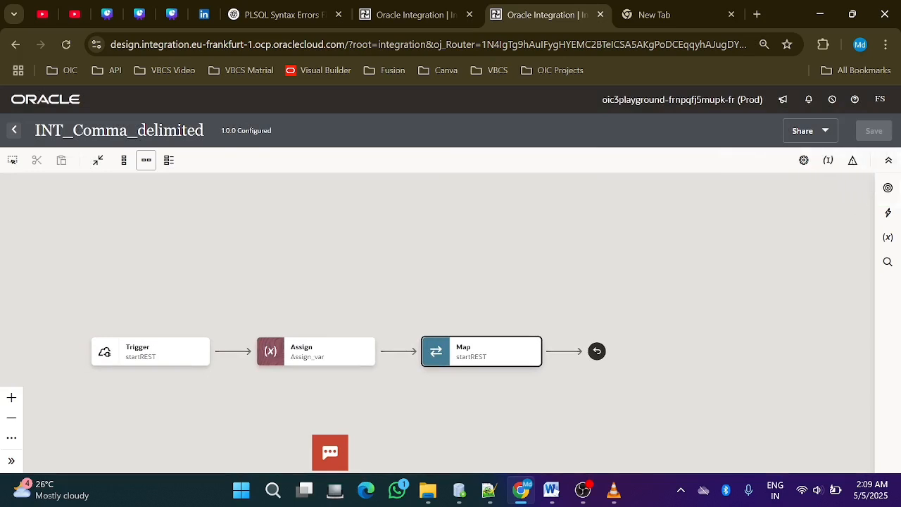
left_click(14, 130)
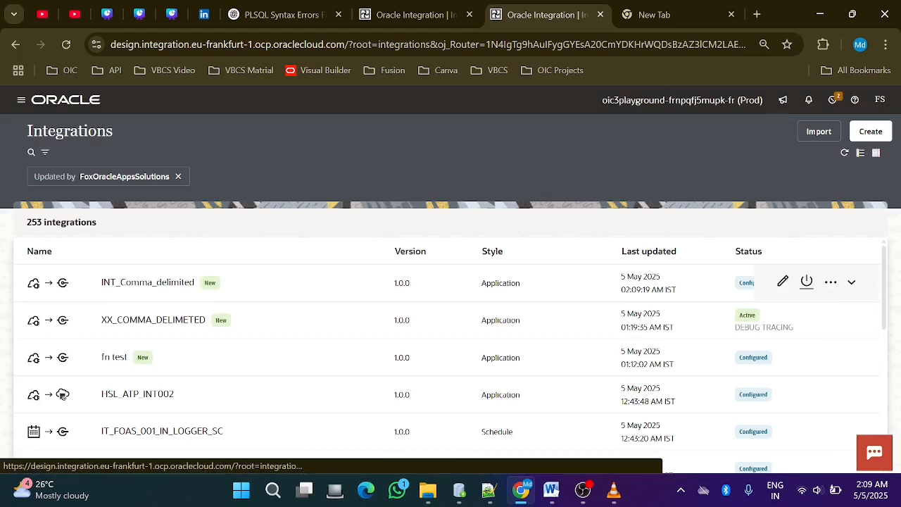
Try to activate INT_Comma_delimited with the Debug tracing level
left_click(471, 283)
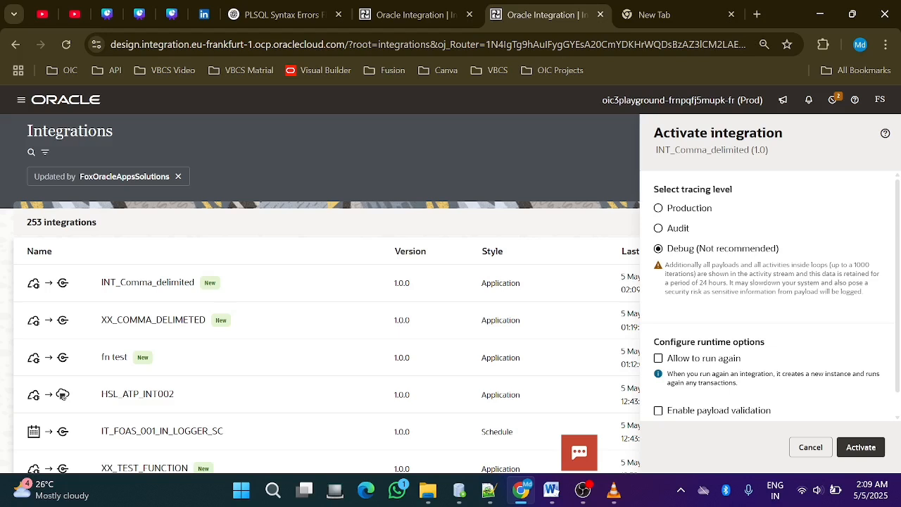
left_click(861, 447)
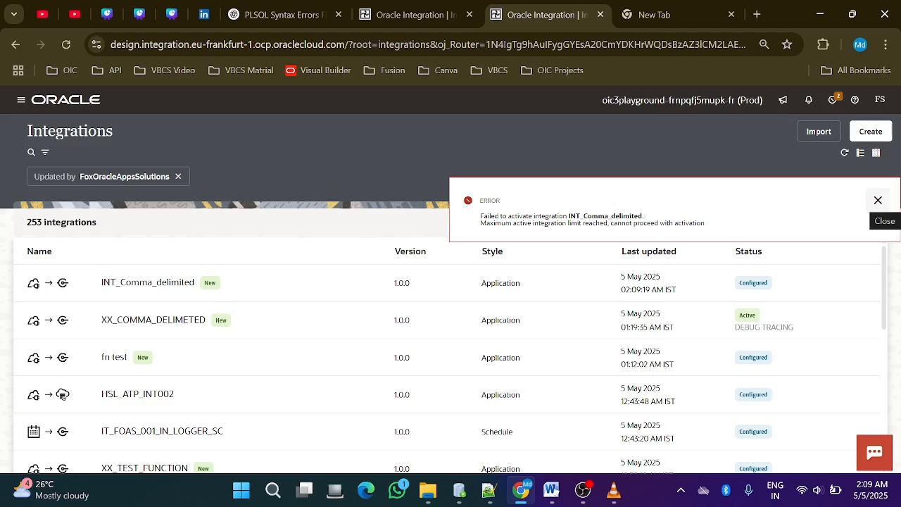
left_click(878, 200)
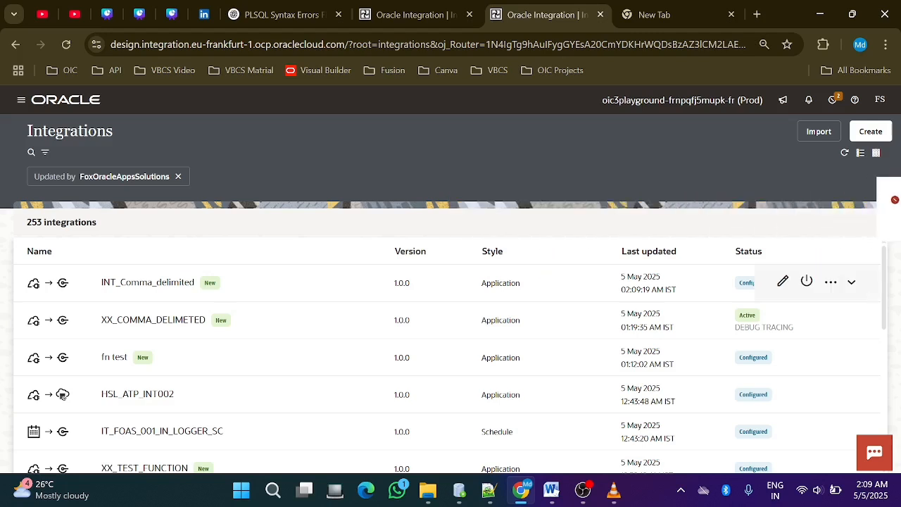
Deactivate the XX_COMMA_DELIMETED integration and activate INT_Comma_delimited with the Debug tracing level
left_click(807, 319)
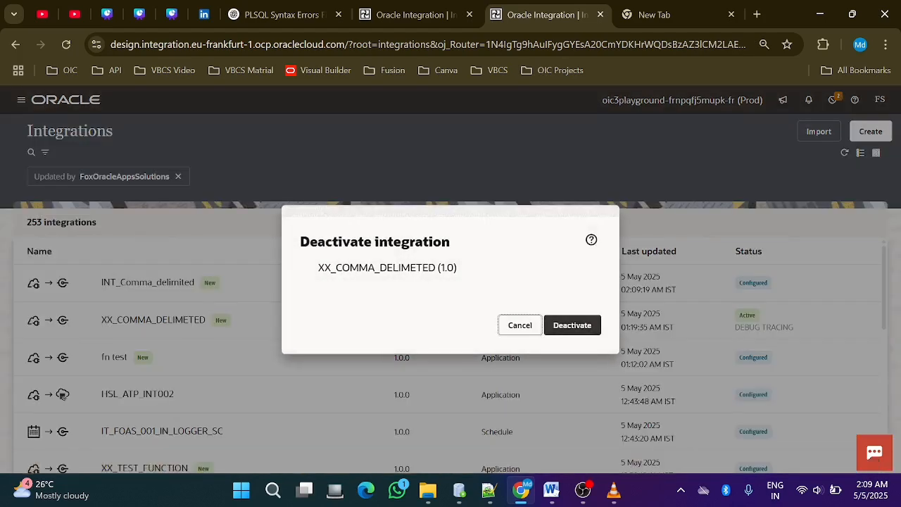
left_click(572, 325)
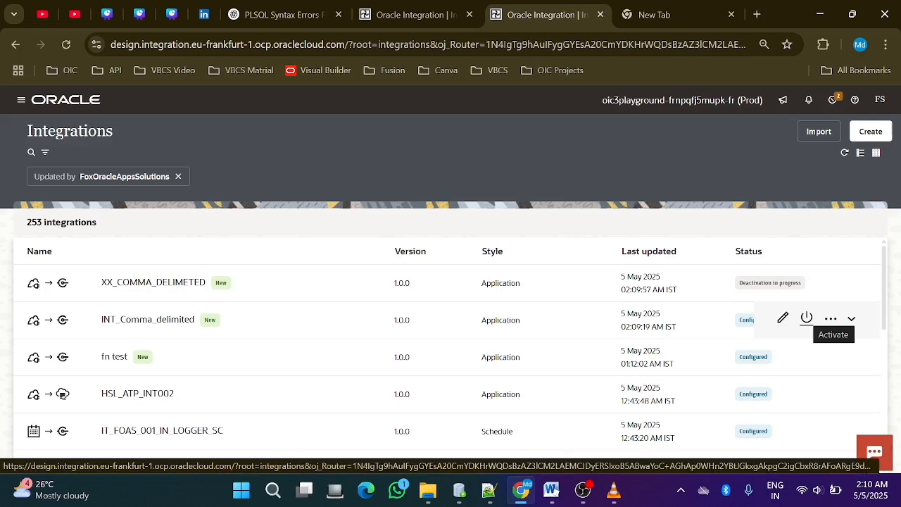
left_click(807, 318)
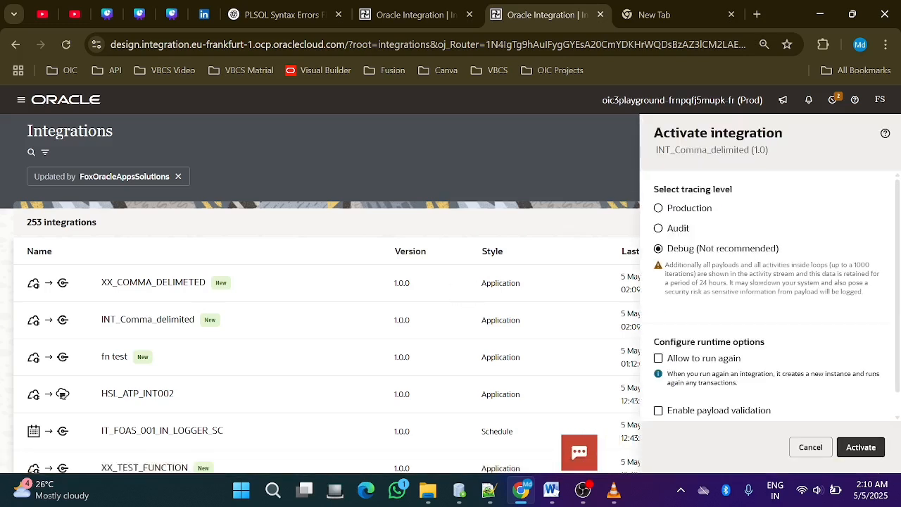
left_click(860, 447)
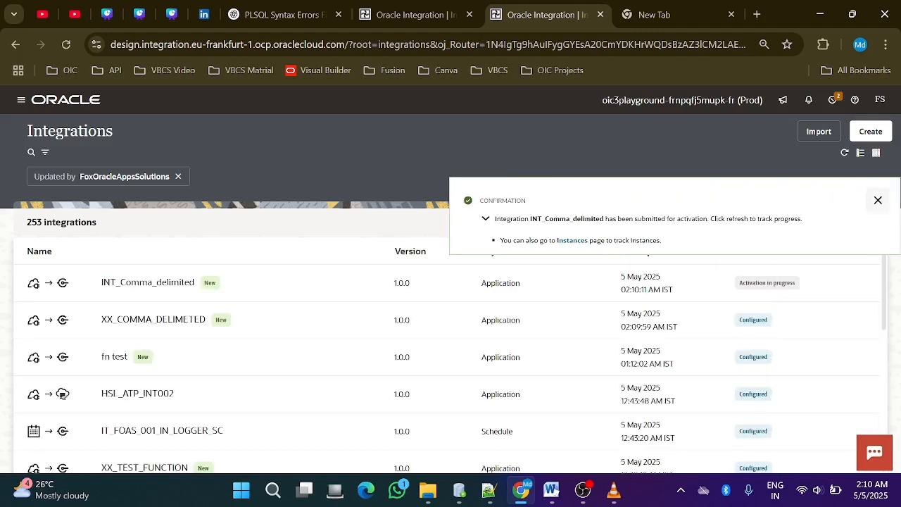
left_click(878, 199)
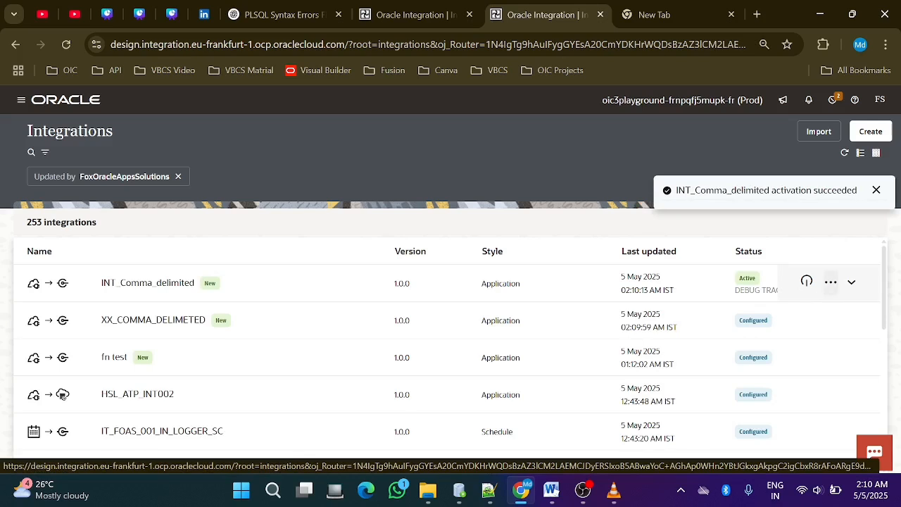
Open the run page of INT_Comma_delimited and display its request body
key("Return")
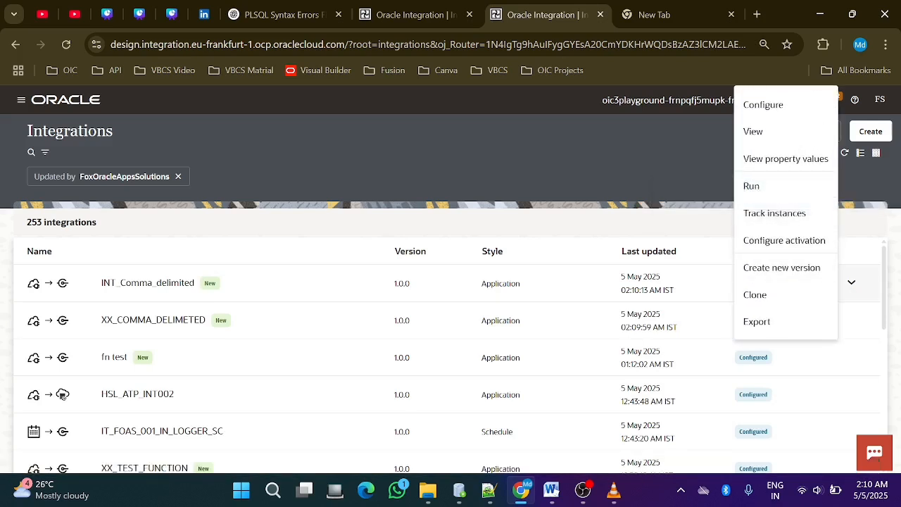
key("Escape")
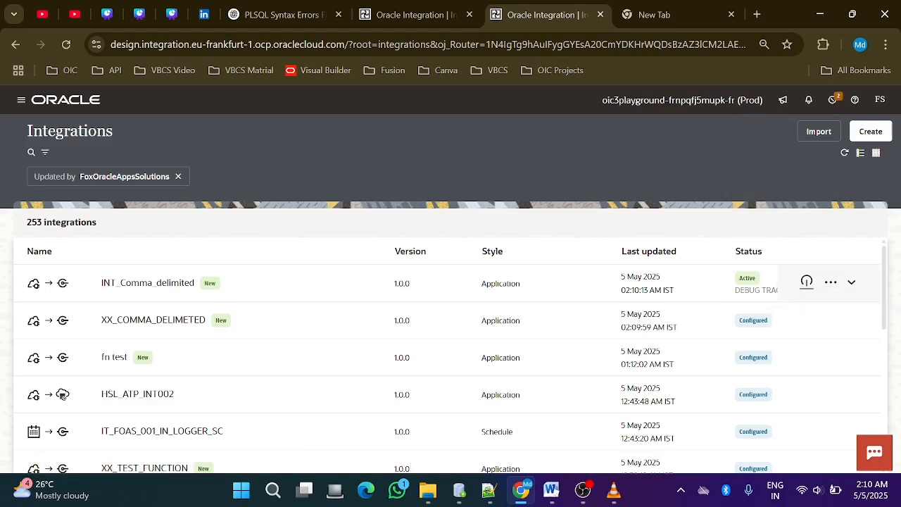
left_click(831, 282)
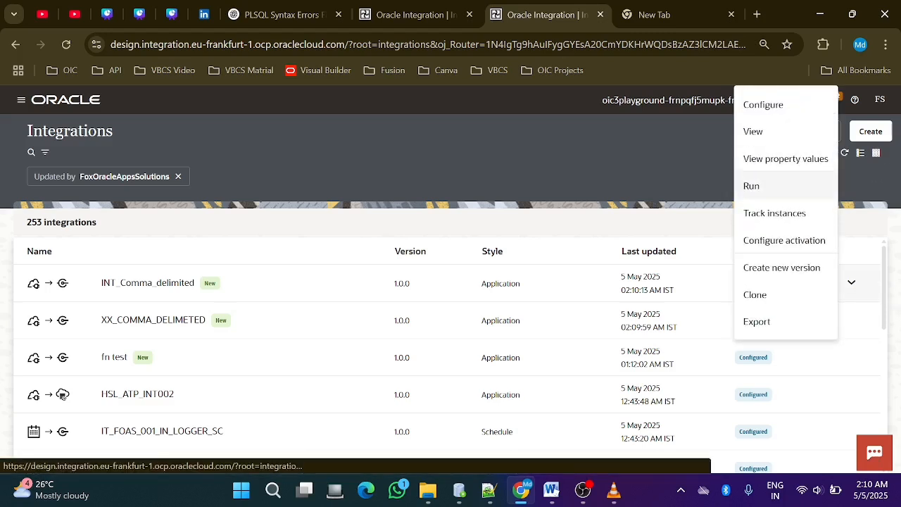
left_click(753, 185)
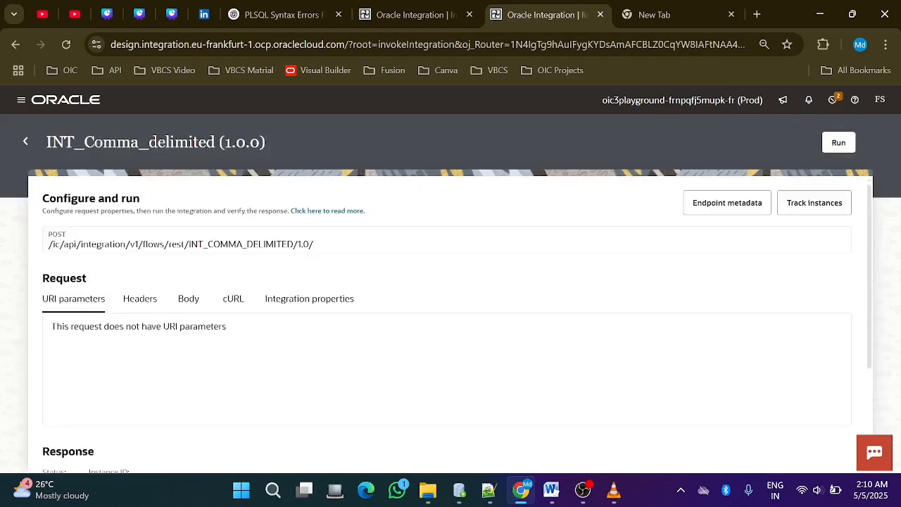
left_click(189, 299)
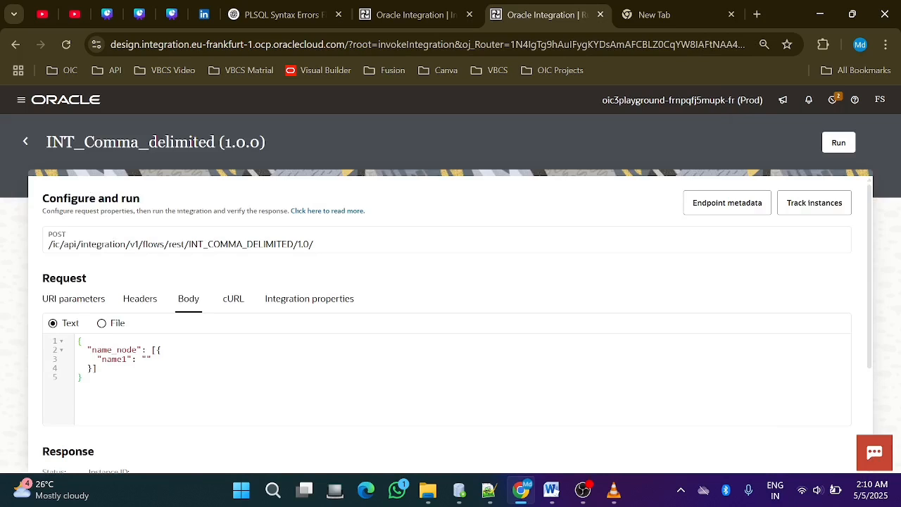
Replace the request body with the name_node JSON containing four name1 entries, copied from the "new 44" document in Notepad++
key("alt+Tab")
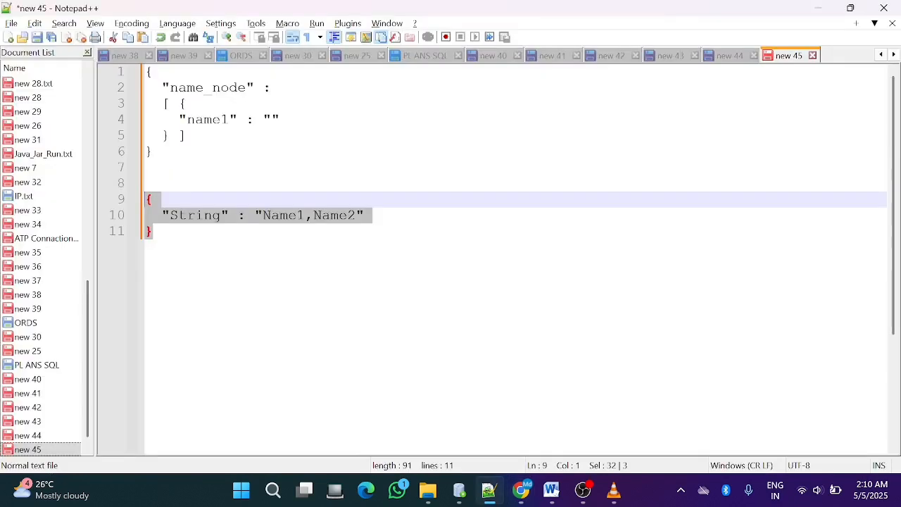
left_click(730, 56)
left_click_drag(153, 311, 146, 103)
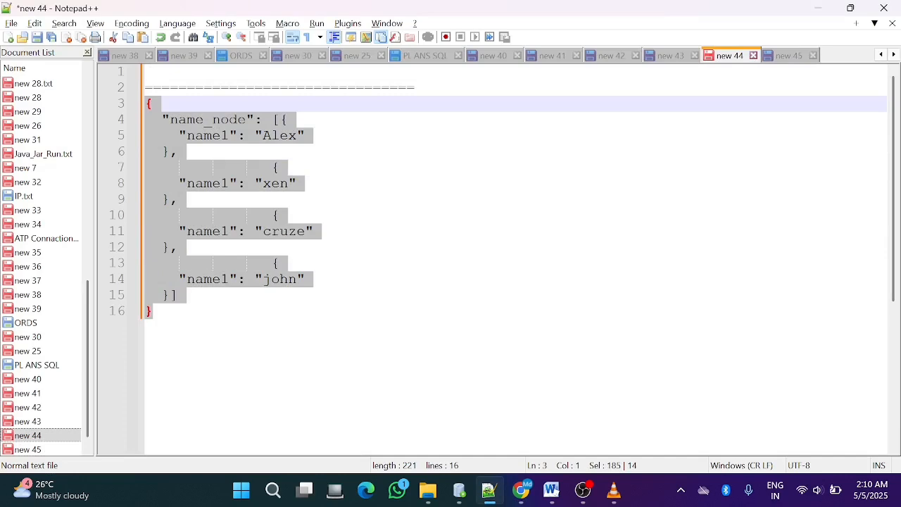
key("alt+Tab")
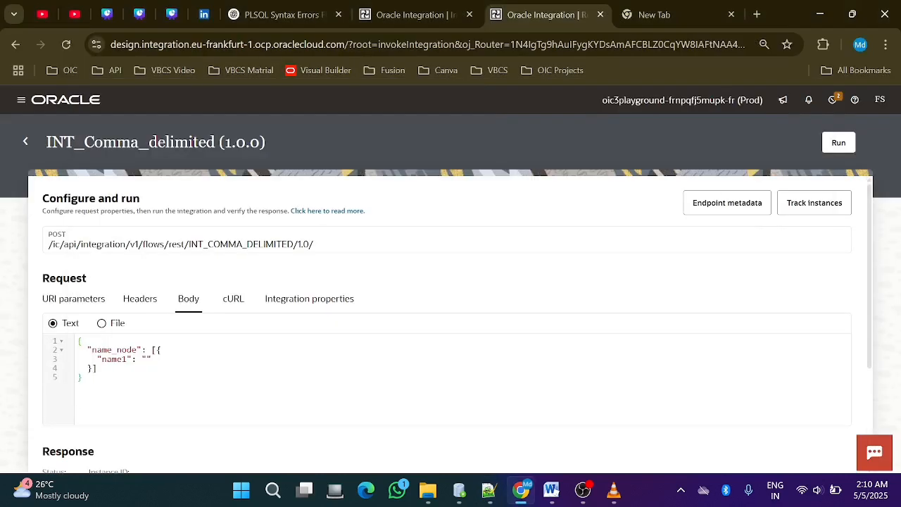
key("ctrl+a")
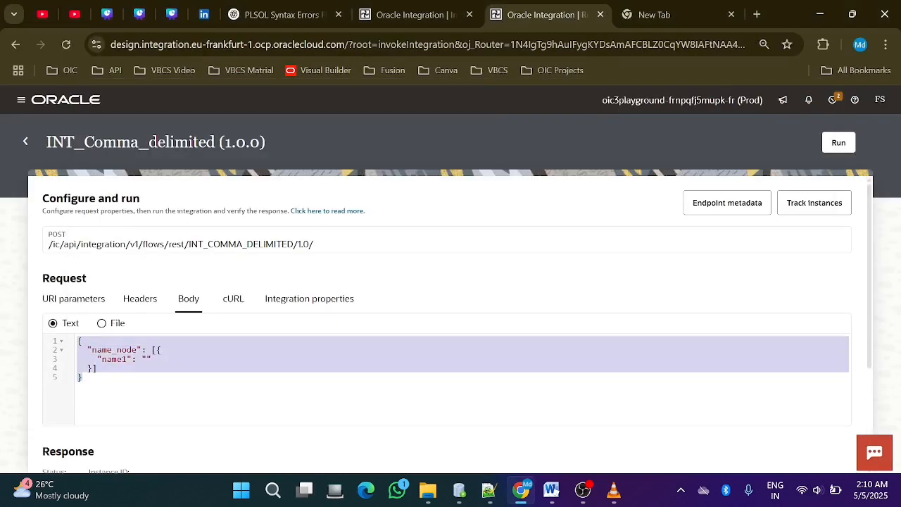
key("ctrl+v")
scroll(443, 379, "up", 2)
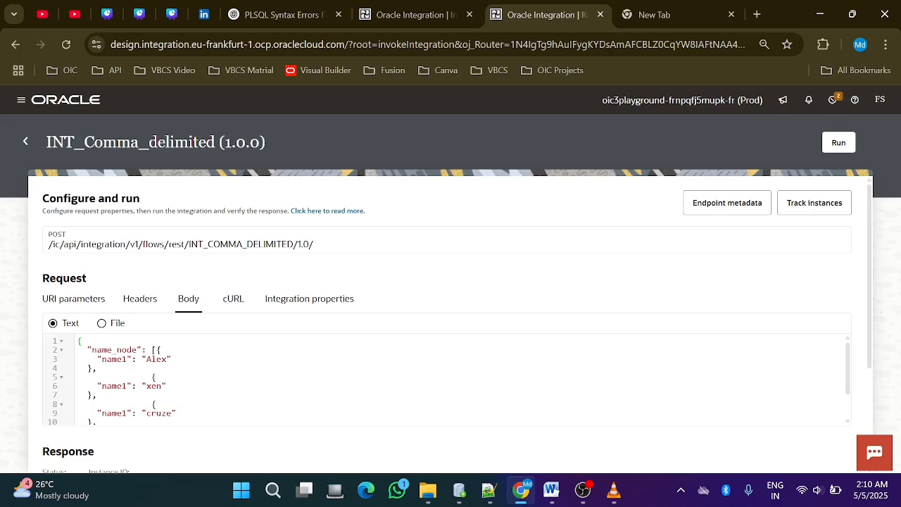
scroll(443, 378, "down", 2)
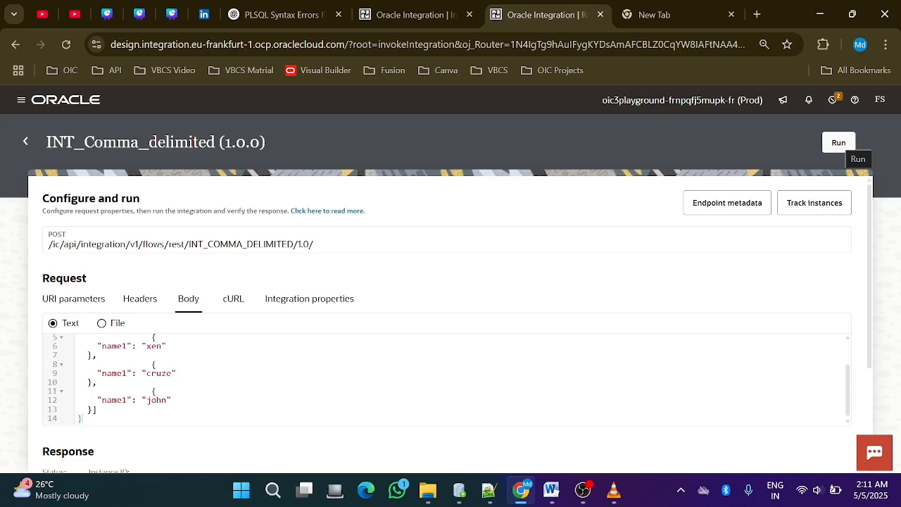
Run the integration, compare the response body with the request names and refresh the activity stream
left_click(838, 142)
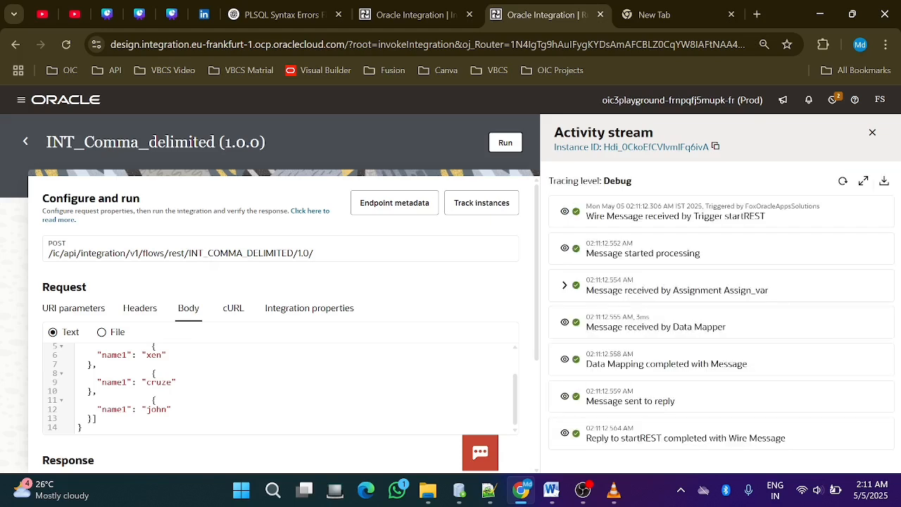
scroll(282, 321, "down", 1)
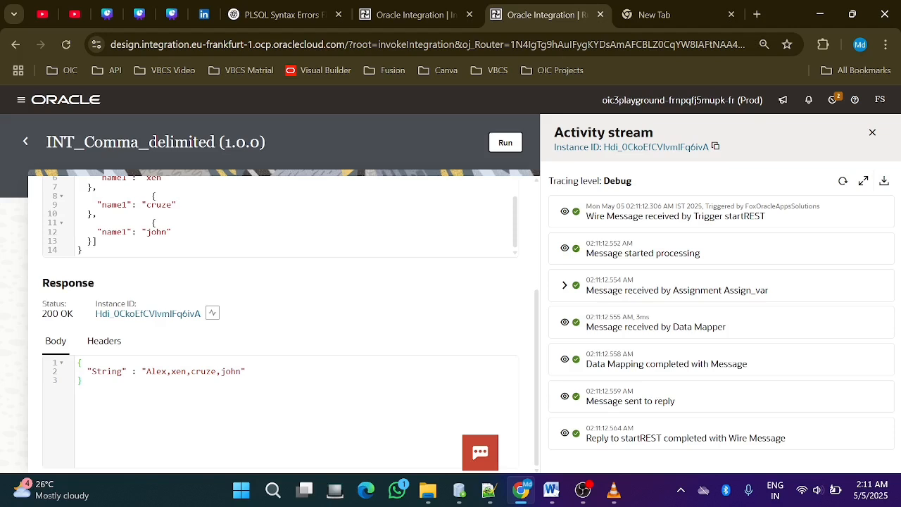
scroll(281, 215, "up", 2)
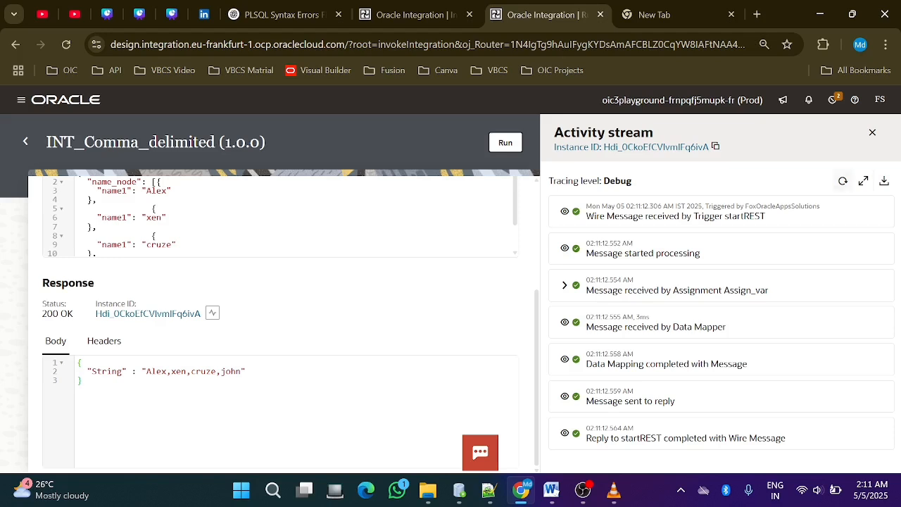
left_click(843, 181)
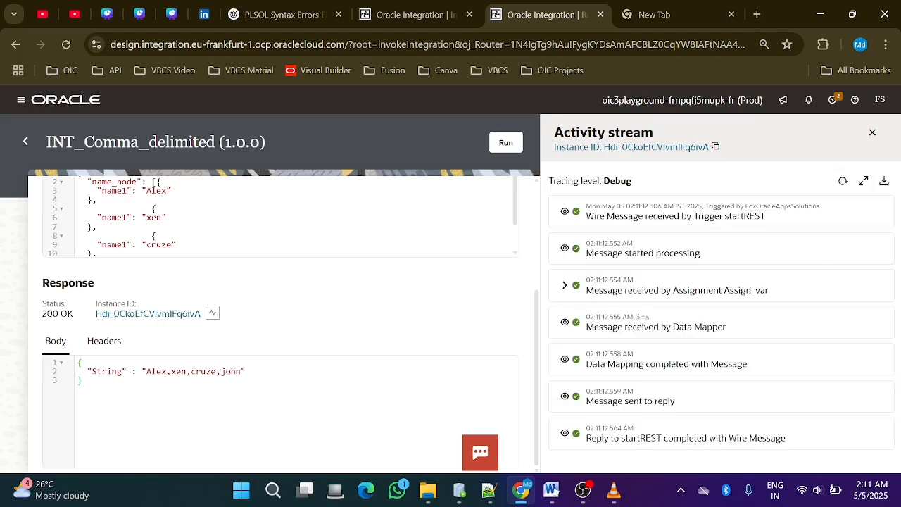